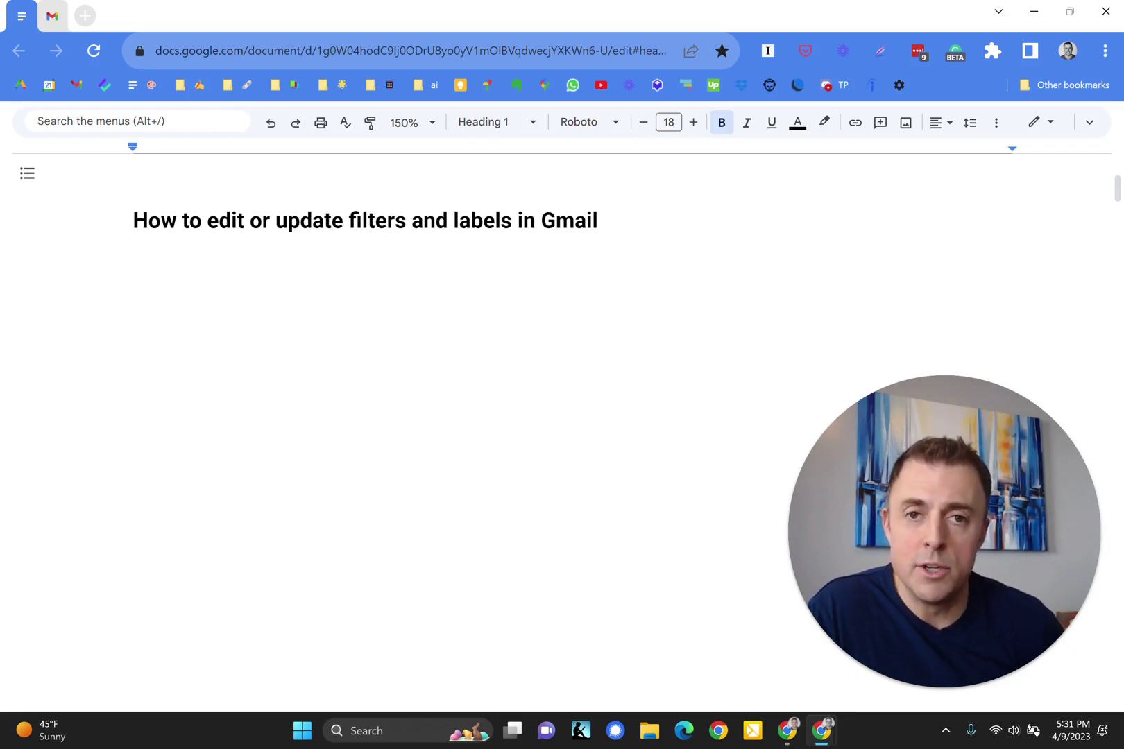
# Step: Restore the bold 'If you:' line and its bullets through the linked video #51 title
pyautogui.hotkey('ctrl', 'z')
pyautogui.hotkey('ctrl', 'z')
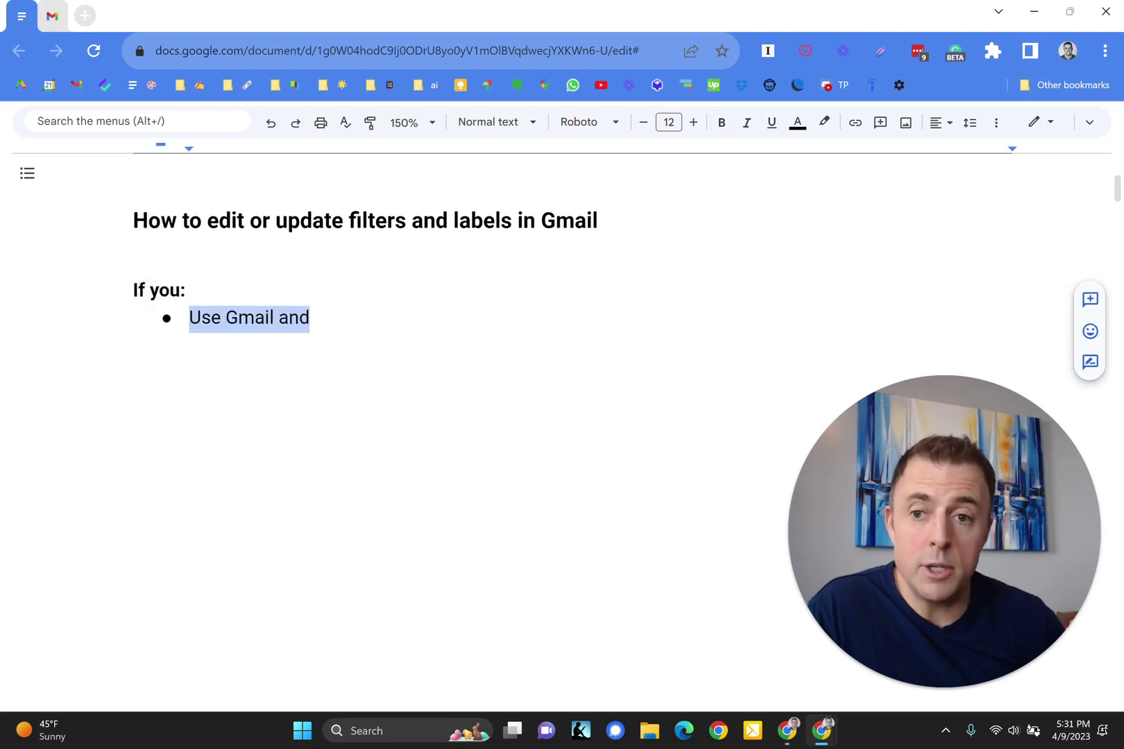
pyautogui.hotkey('ctrl', 'z')
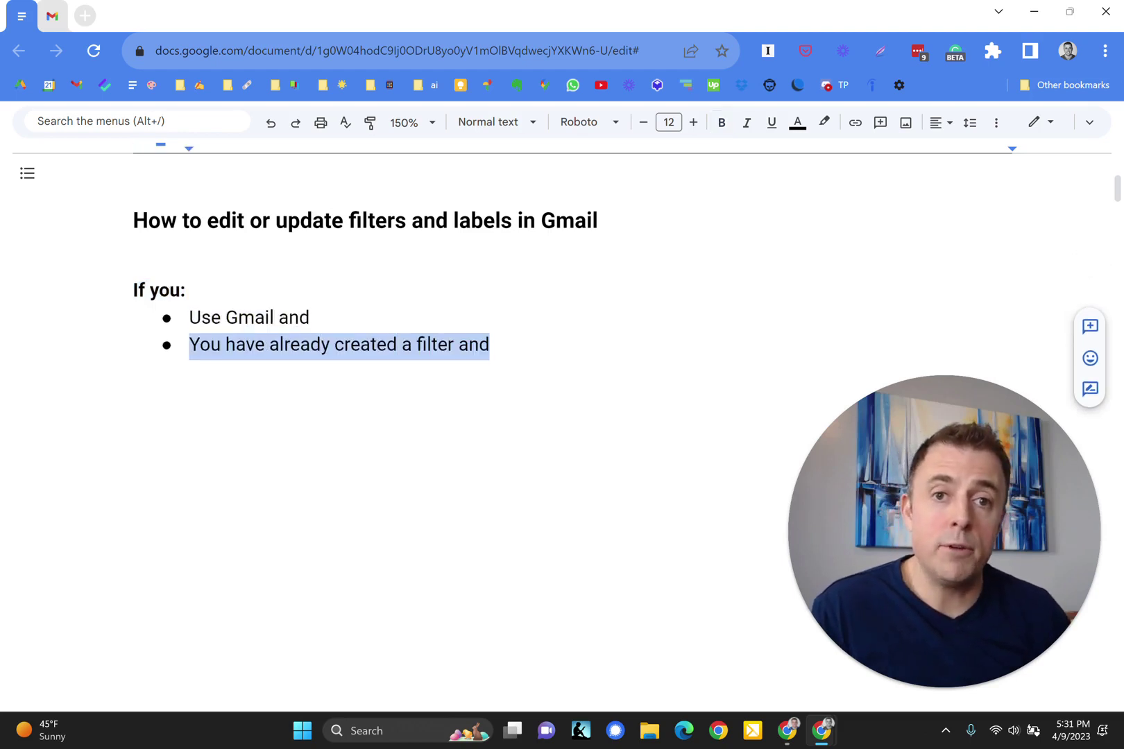
pyautogui.hotkey('ctrl', 'z')
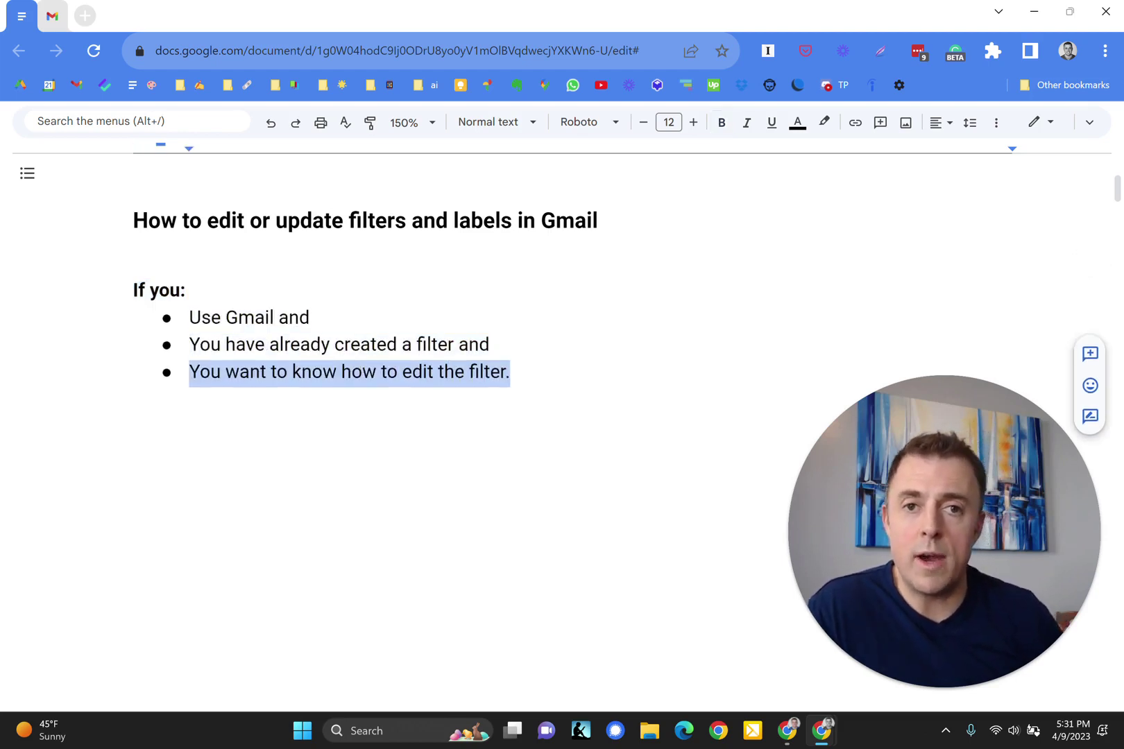
pyautogui.hotkey('ctrl', 'z')
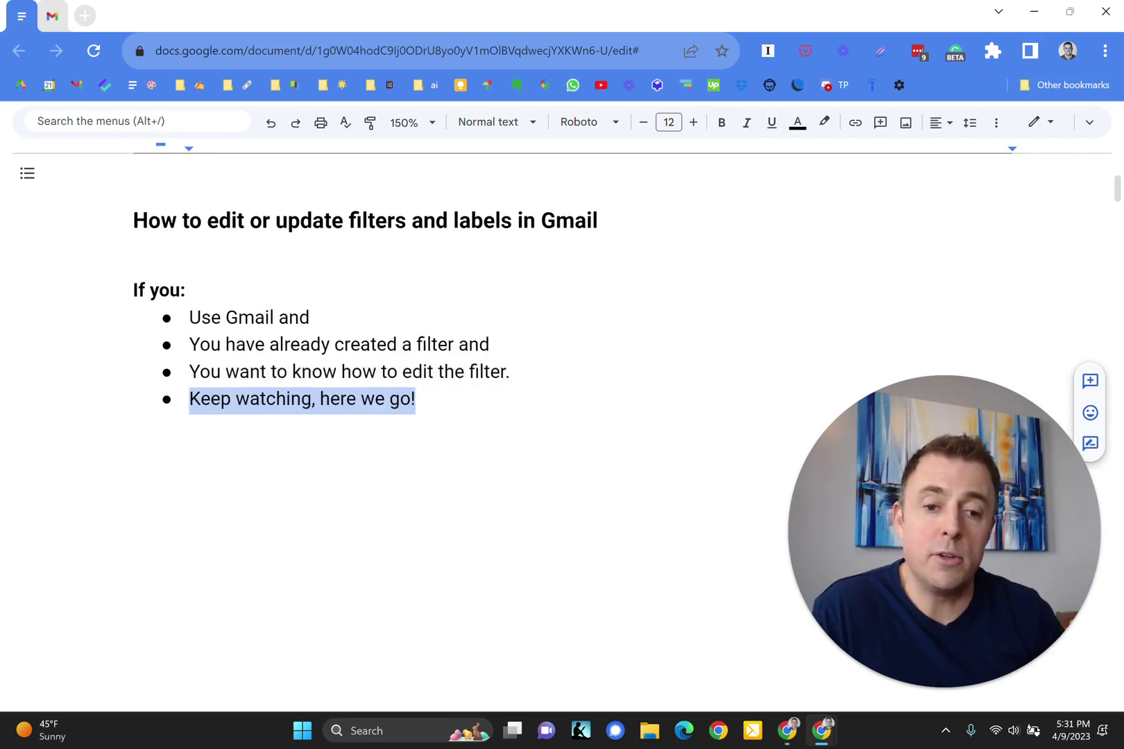
pyautogui.hotkey('ctrl', 'z')
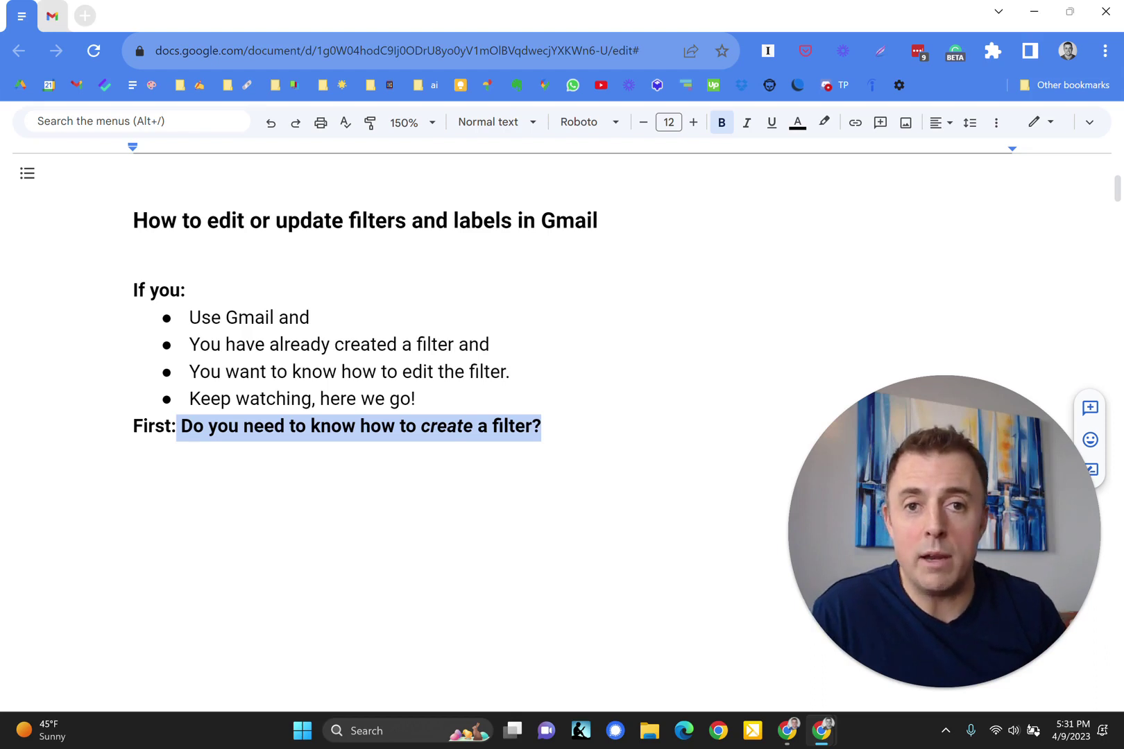
pyautogui.hotkey('ctrl', 'z')
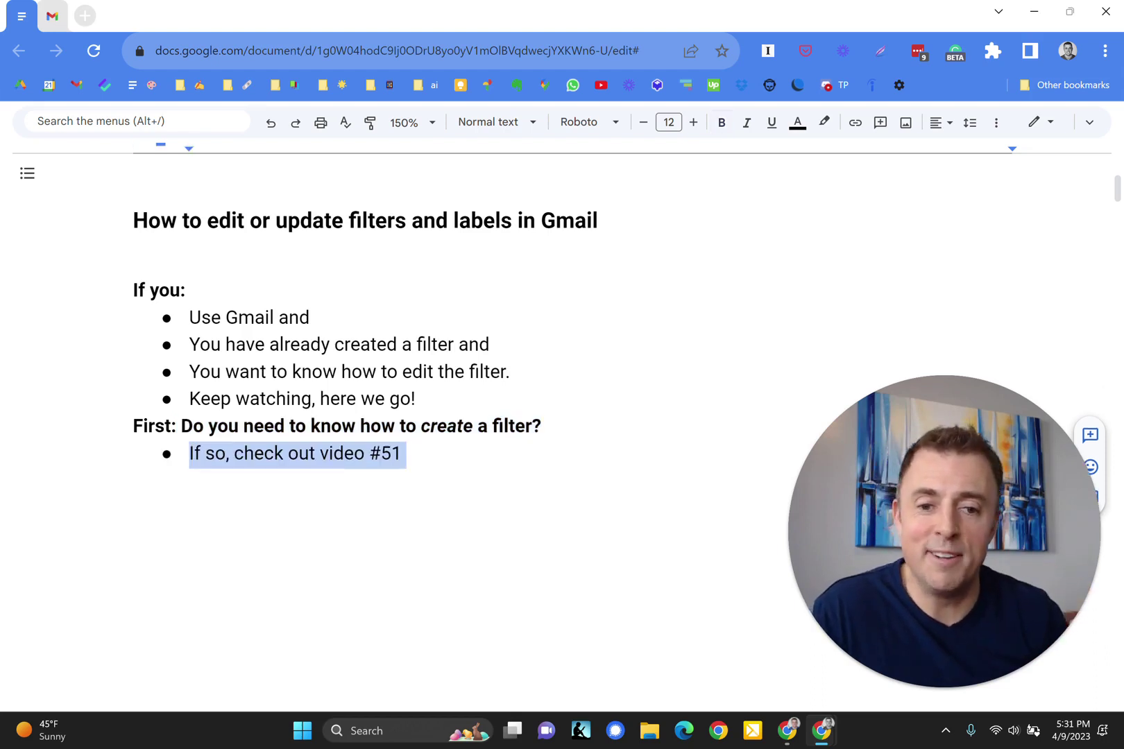
pyautogui.hotkey('ctrl', 'z')
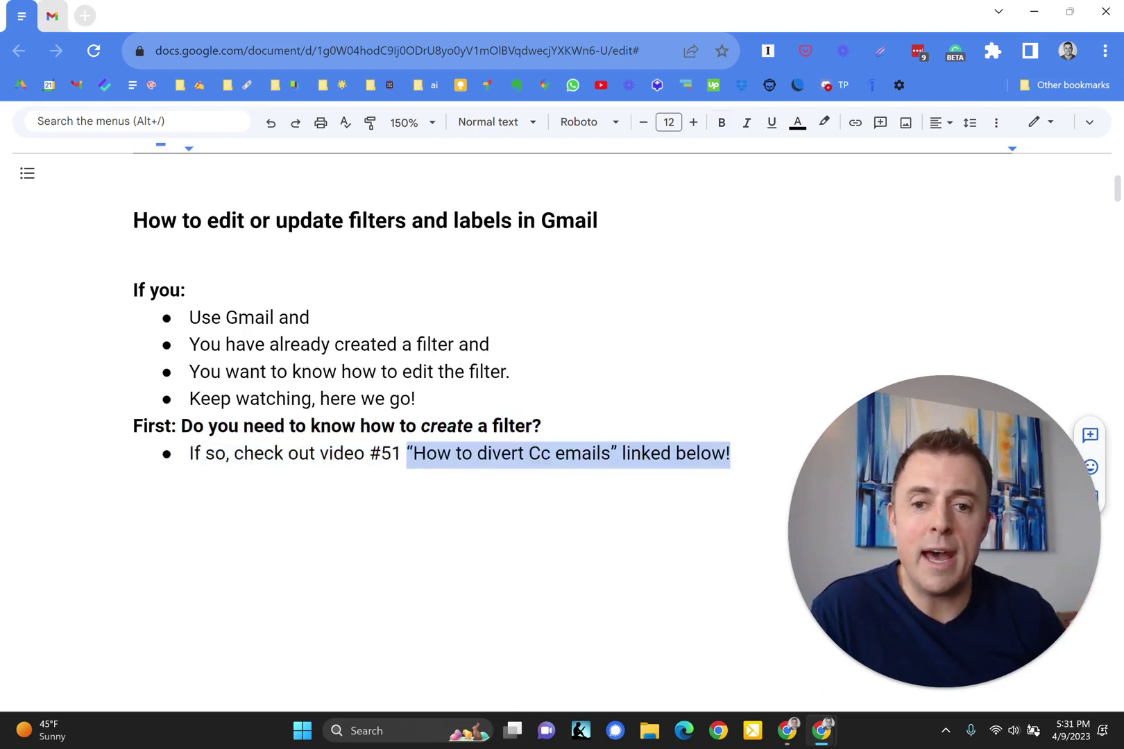
# Step: Restore 'How do you modify a Gmail filter?' with its Quick settings through Edit or Delete steps
pyautogui.hotkey('ctrl', 'z')
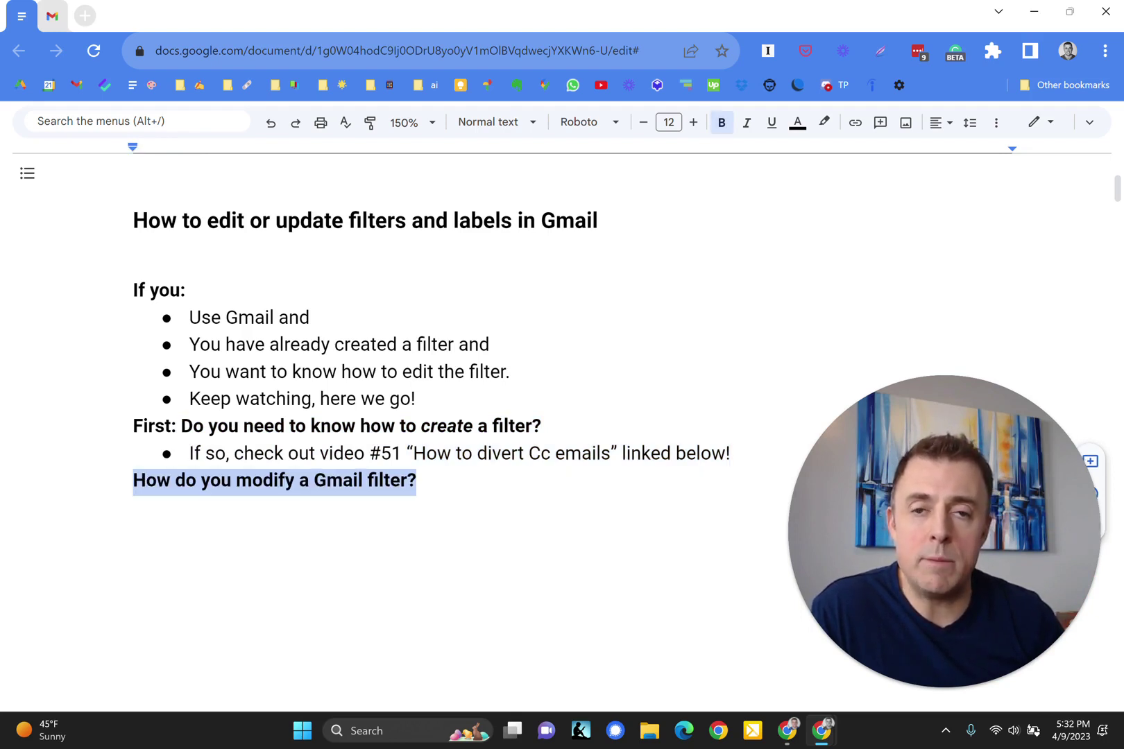
pyautogui.hotkey('ctrl', 'z')
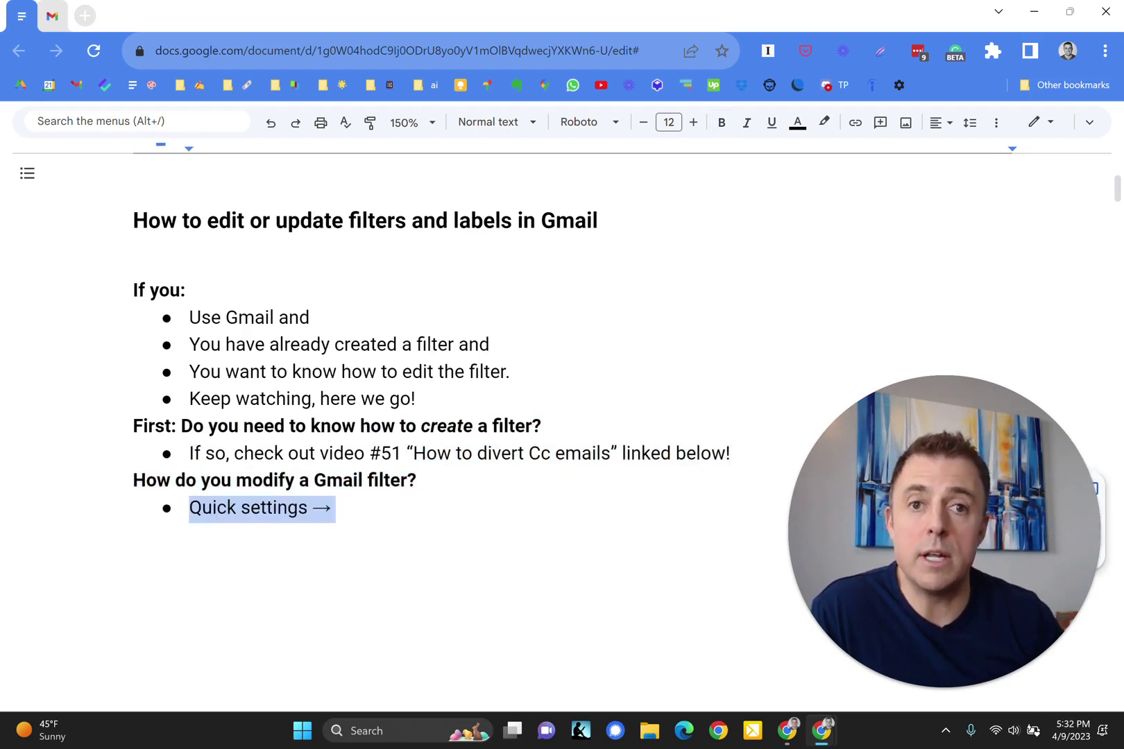
pyautogui.hotkey('ctrl', 'z')
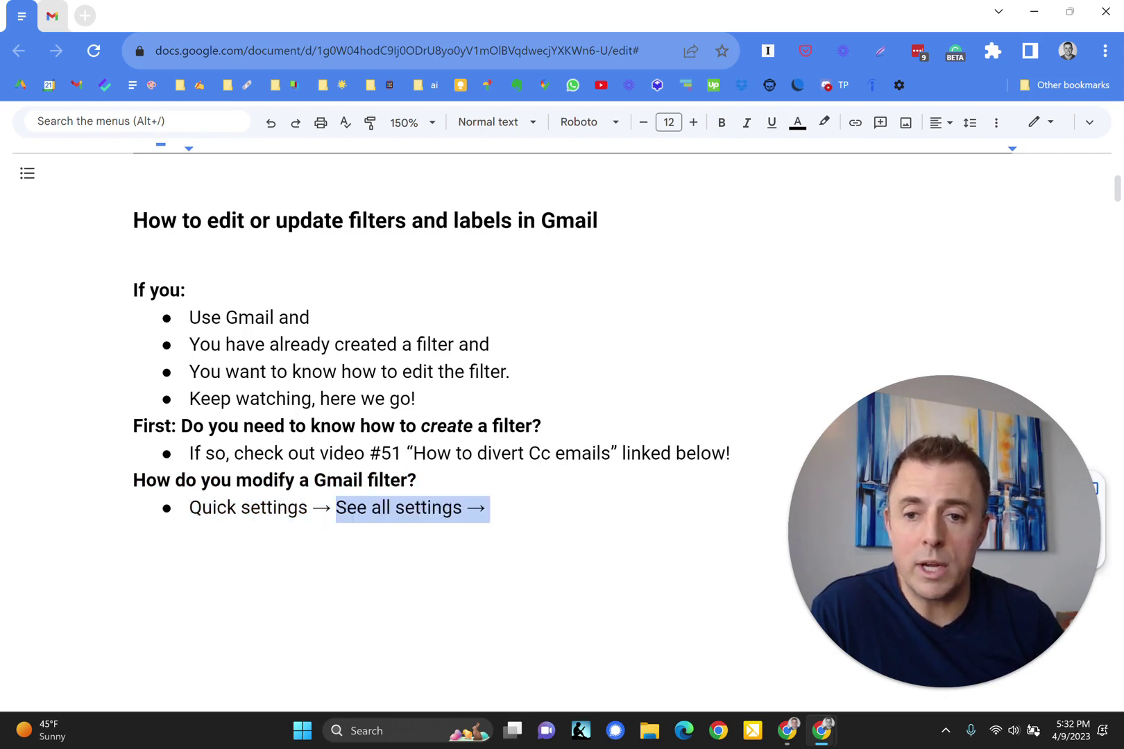
pyautogui.hotkey('ctrl', 'z')
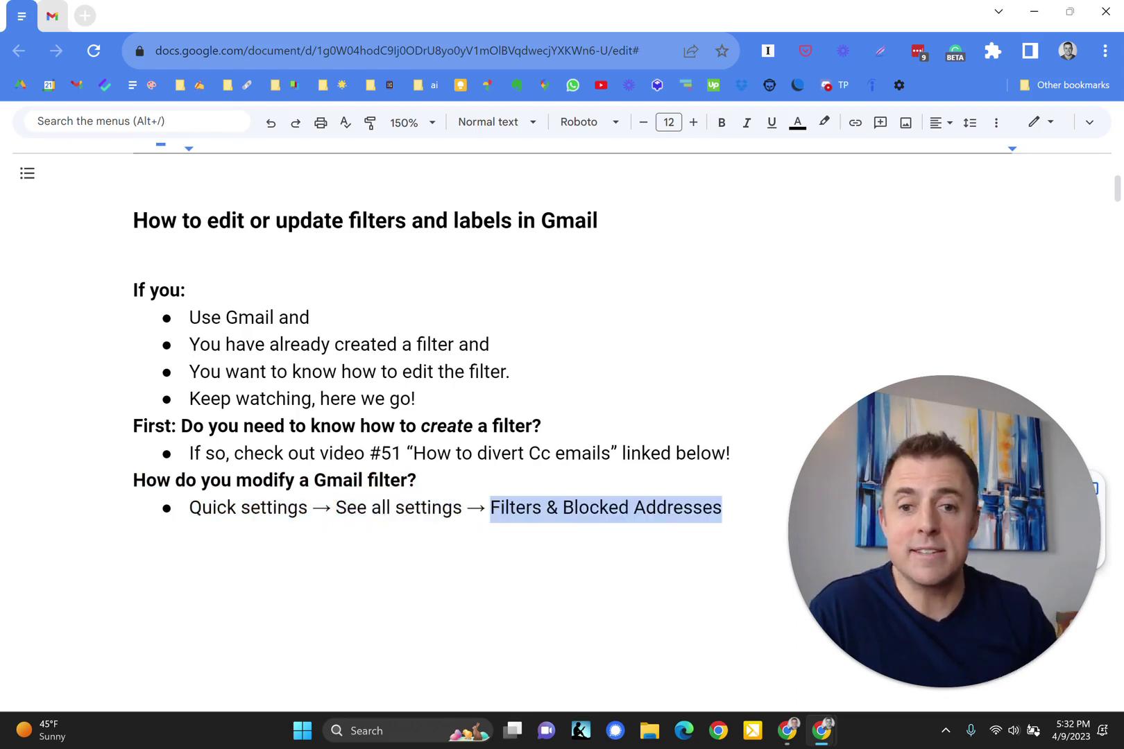
pyautogui.hotkey('ctrl', 'z')
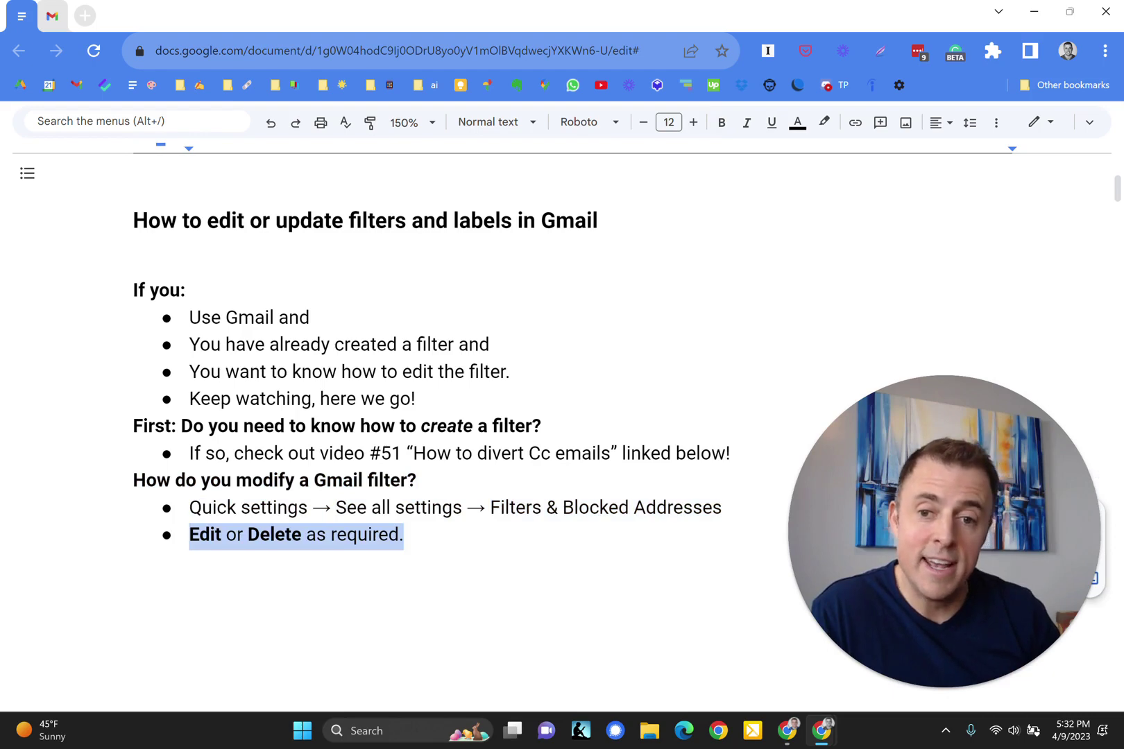
# Step: In Gmail, open See all settings and go to Filters and Blocked Addresses to list the three filters
pyautogui.click(55, 17)
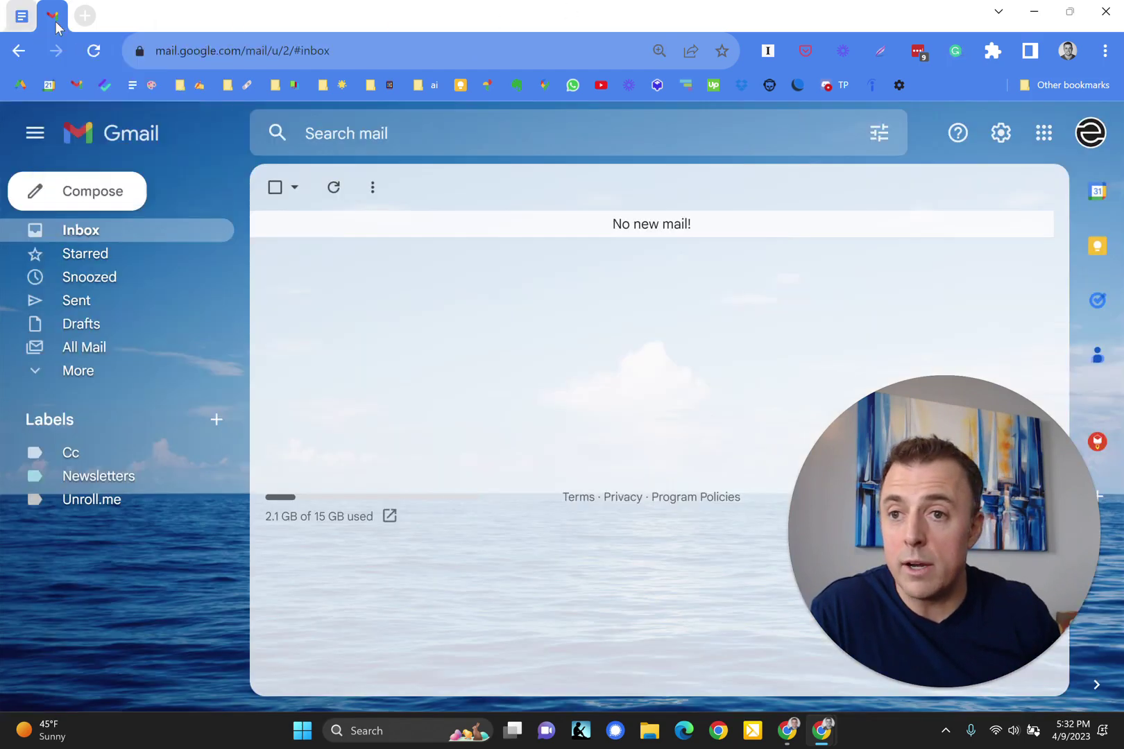
pyautogui.click(1002, 132)
pyautogui.click(913, 245)
pyautogui.click(914, 690)
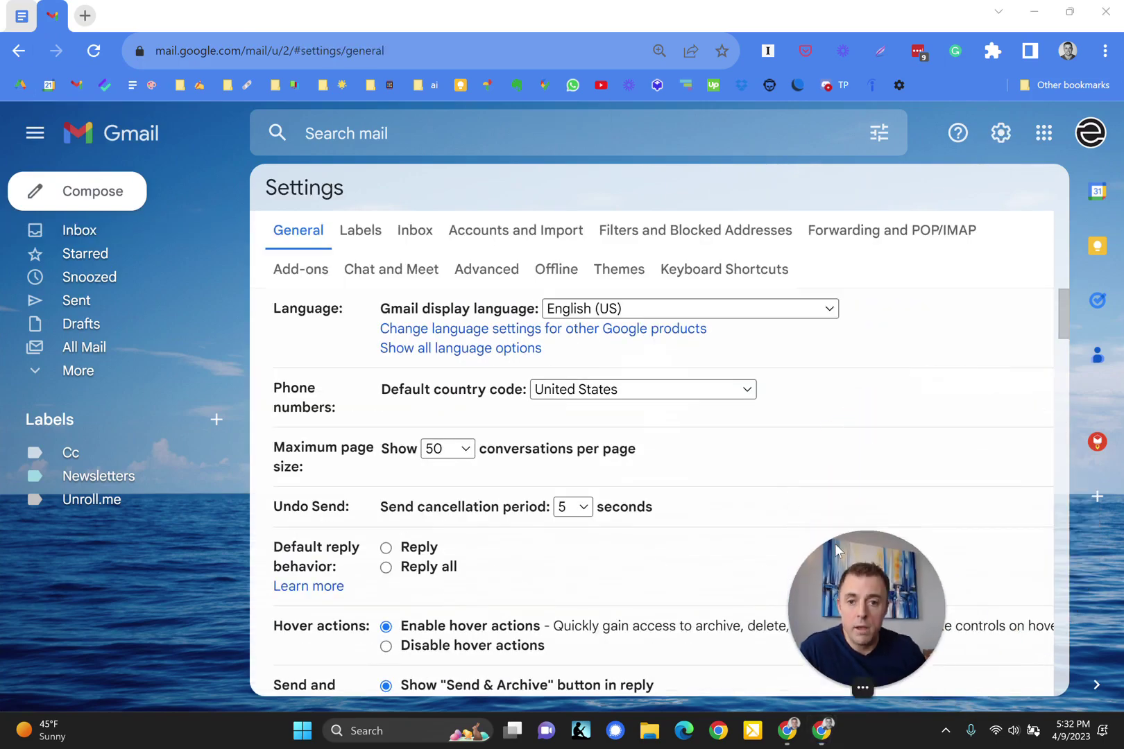
pyautogui.click(732, 238)
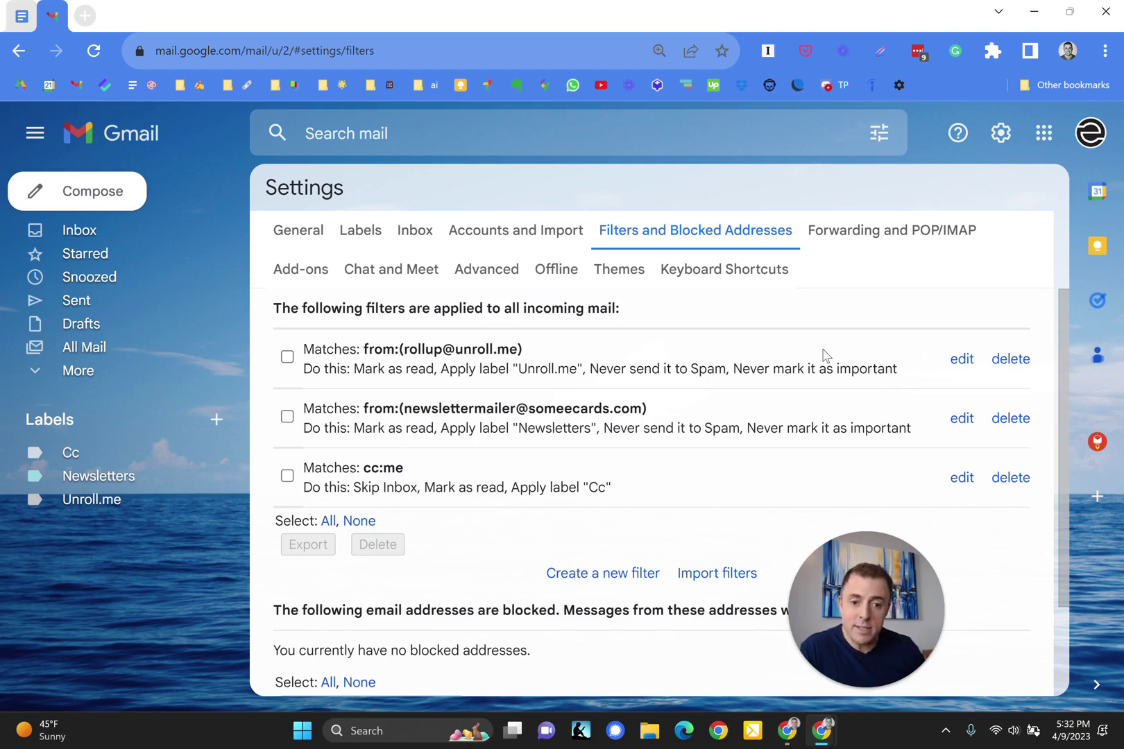
# Step: Find 'newslettermailer' in the filter list with find-in-page, then close the find bar
pyautogui.hotkey('ctrl', 'f')
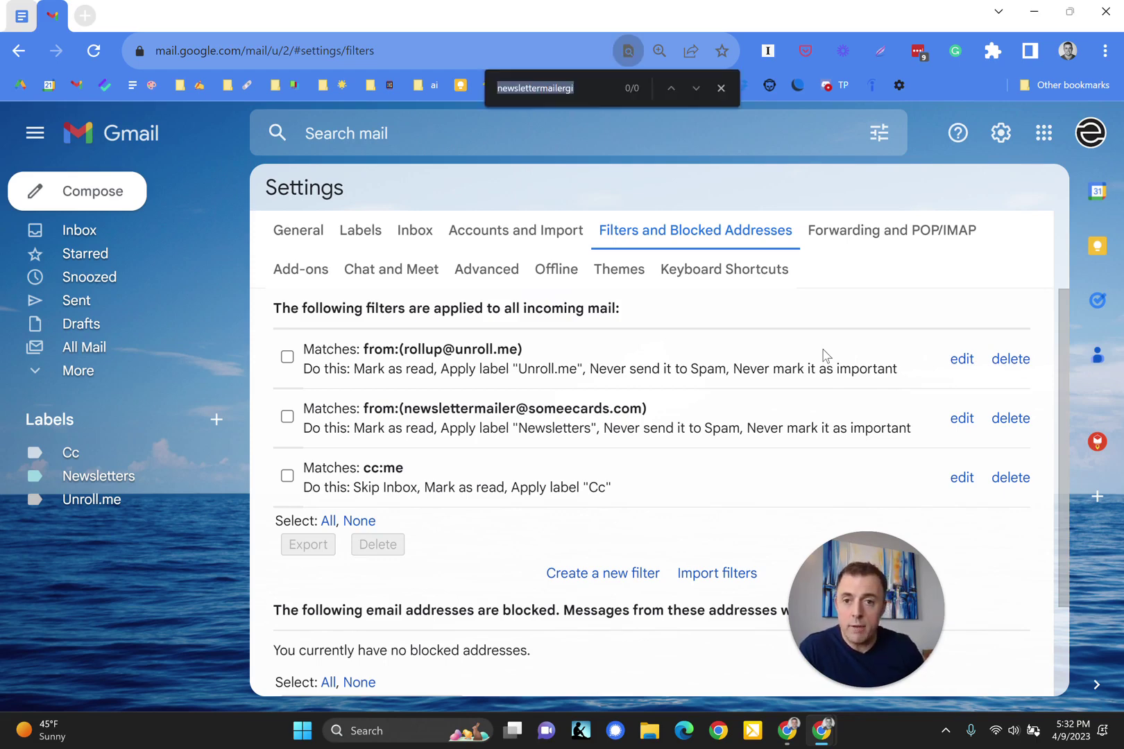
pyautogui.click(586, 89)
pyautogui.press('BackSpace')
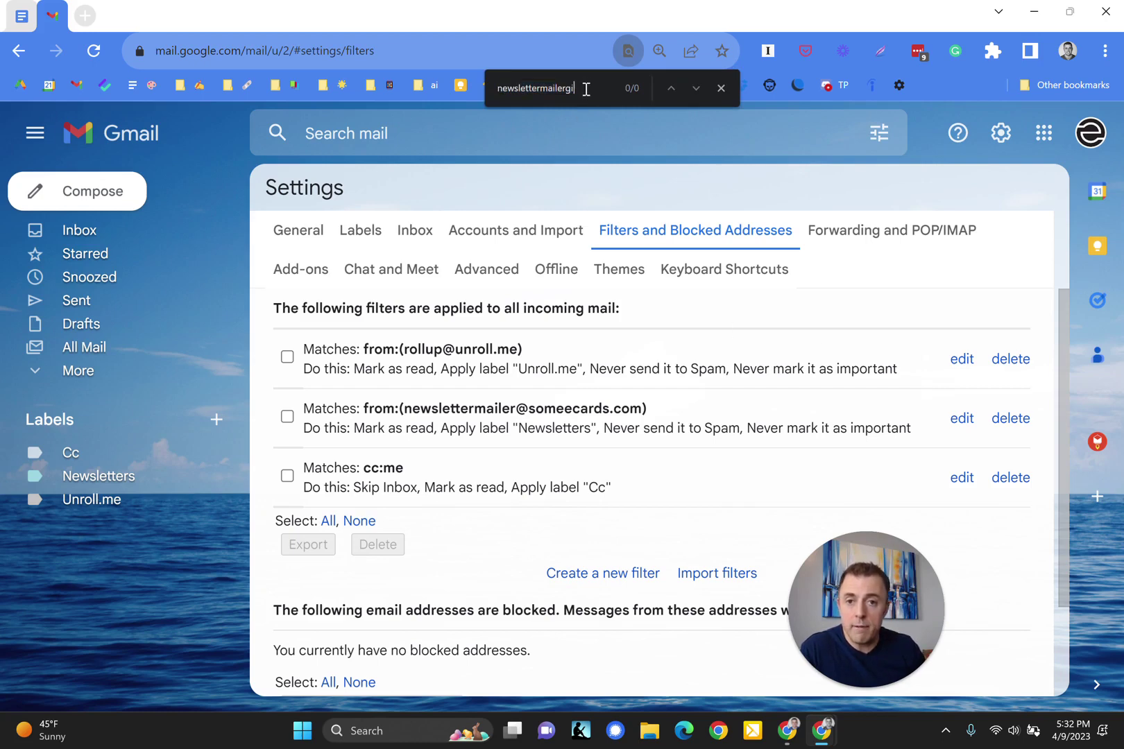
pyautogui.press('BackSpace')
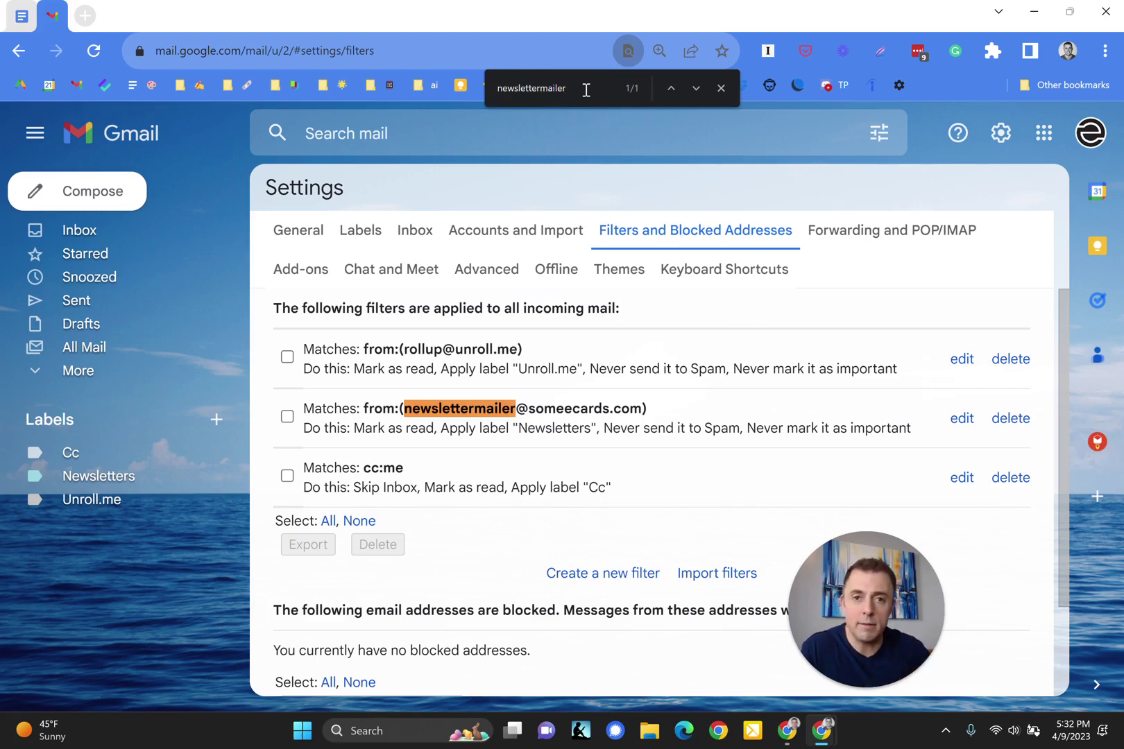
pyautogui.click(721, 88)
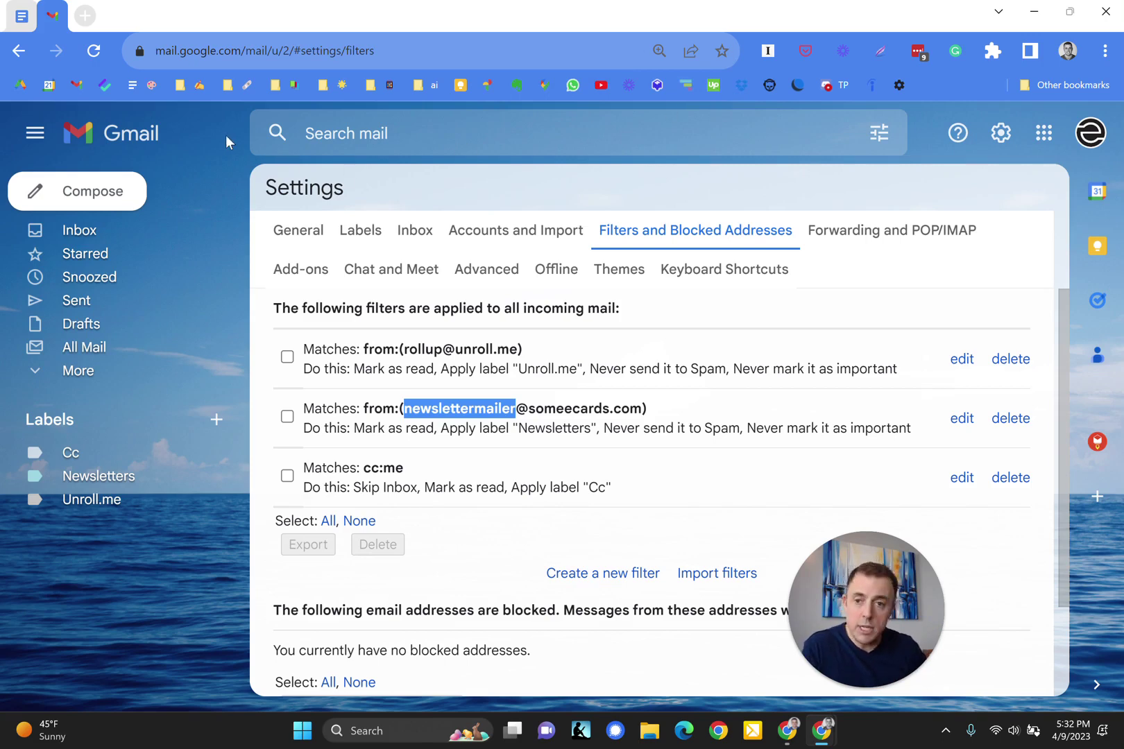
# Step: Return Gmail to the inbox with the g i shortcut and switch back to the Docs outline
pyautogui.press('g')
pyautogui.press('i')
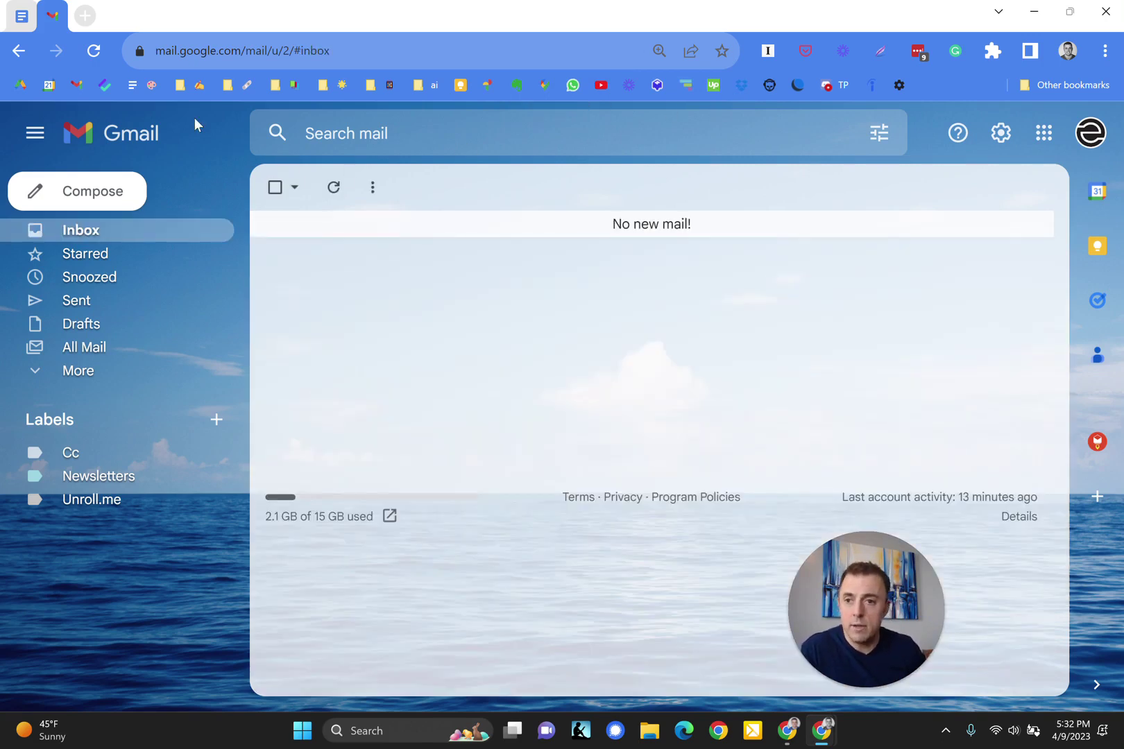
pyautogui.click(11, 21)
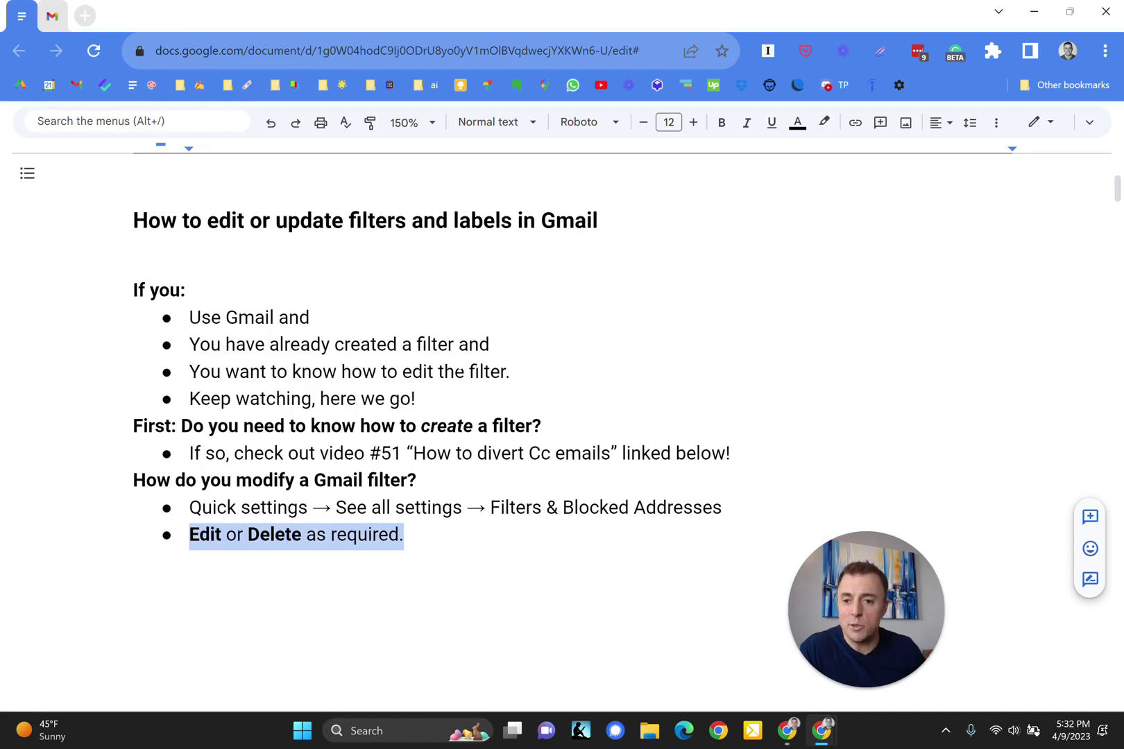
# Step: Restore the huge-filter-list tip, the 'How to modify a Gmail label' heading and its System Labels → Edit bullet
pyautogui.hotkey('ctrl', 'z')
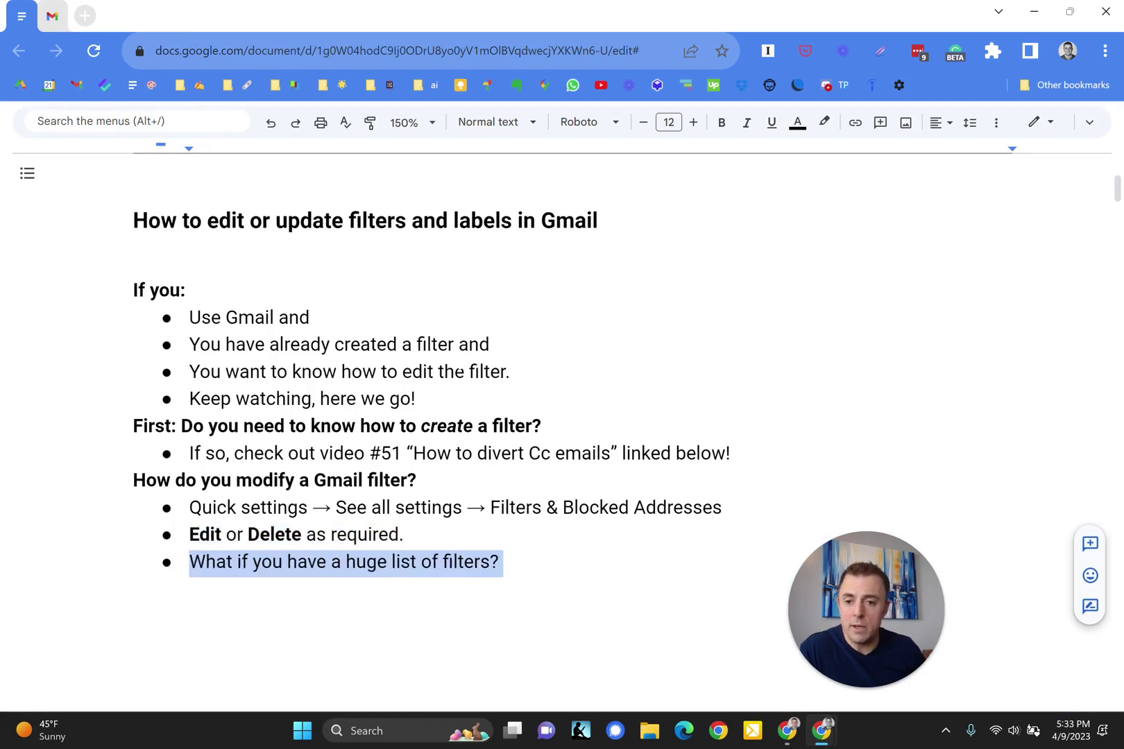
pyautogui.hotkey('ctrl', 'z')
pyautogui.hotkey('ctrl', 'z')
pyautogui.hotkey('ctrl', 'z')
pyautogui.hotkey('ctrl', 'z')
pyautogui.hotkey('ctrl', 'z')
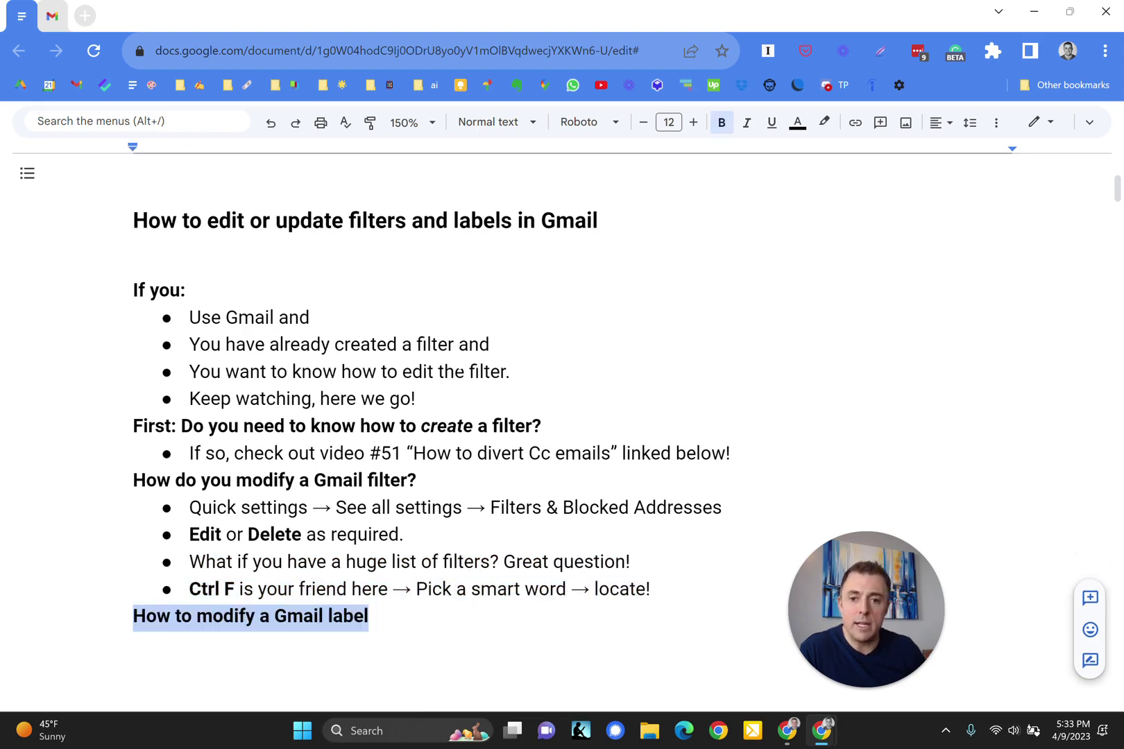
pyautogui.scroll(-3, 561, 416)
pyautogui.hotkey('ctrl', 'z')
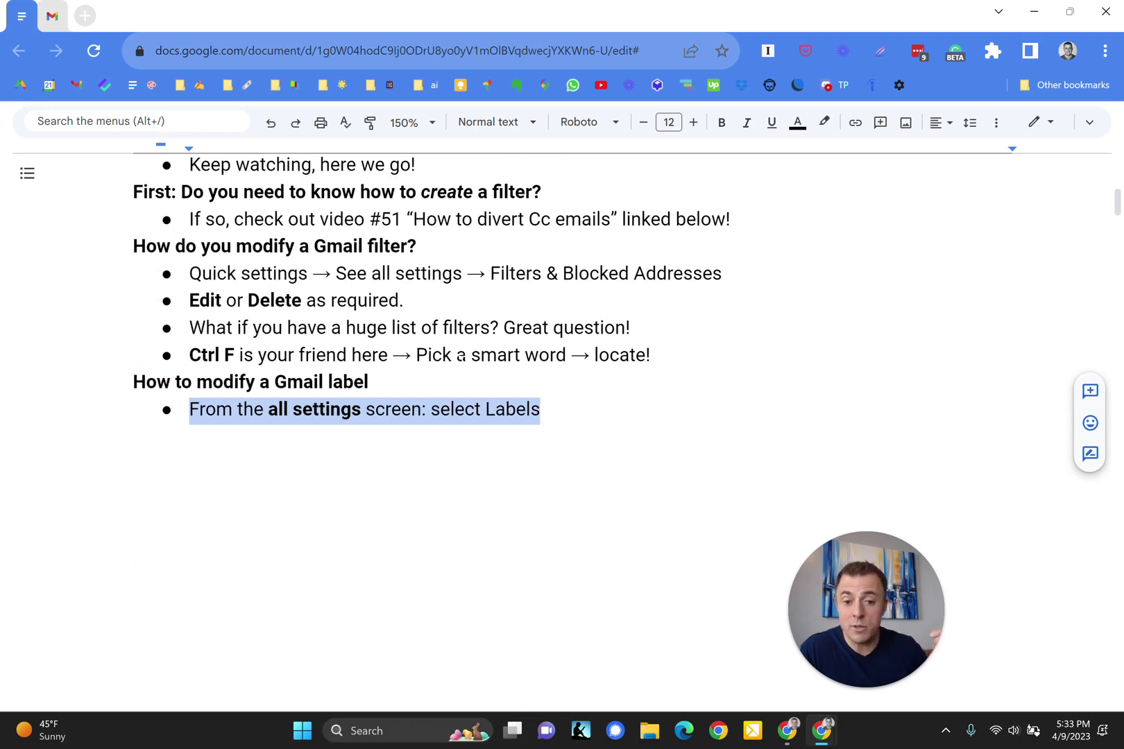
pyautogui.hotkey('ctrl', 'z')
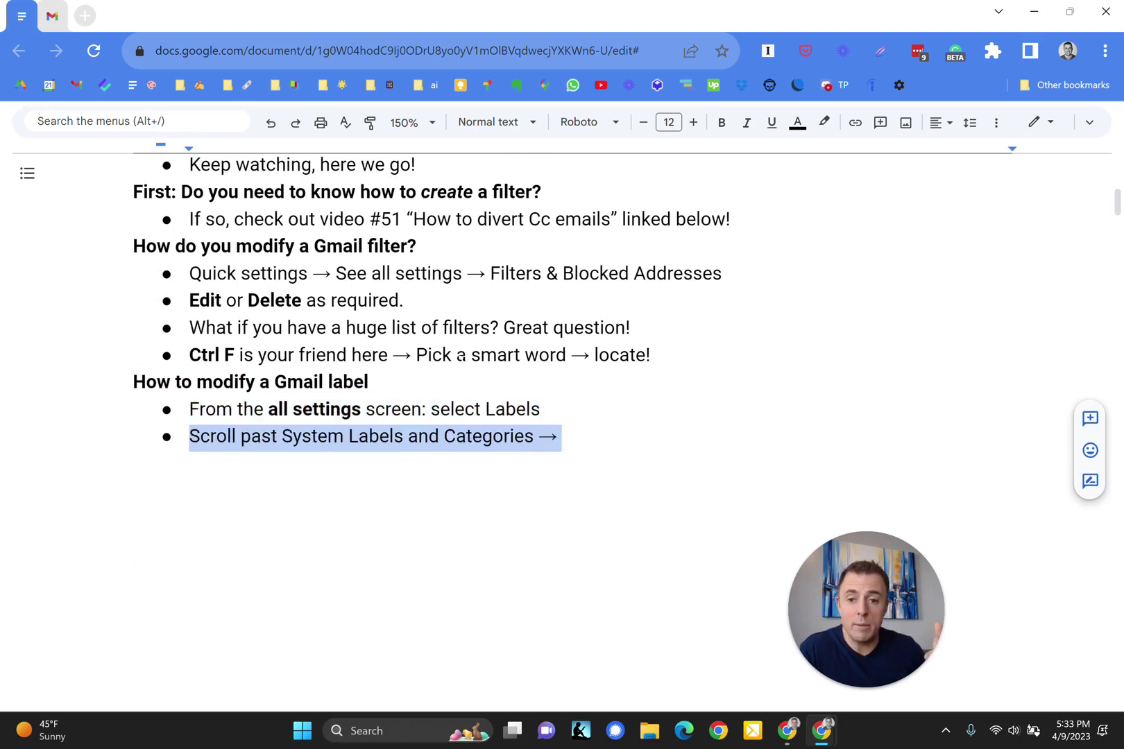
pyautogui.hotkey('ctrl', 'z')
pyautogui.hotkey('ctrl', 'z')
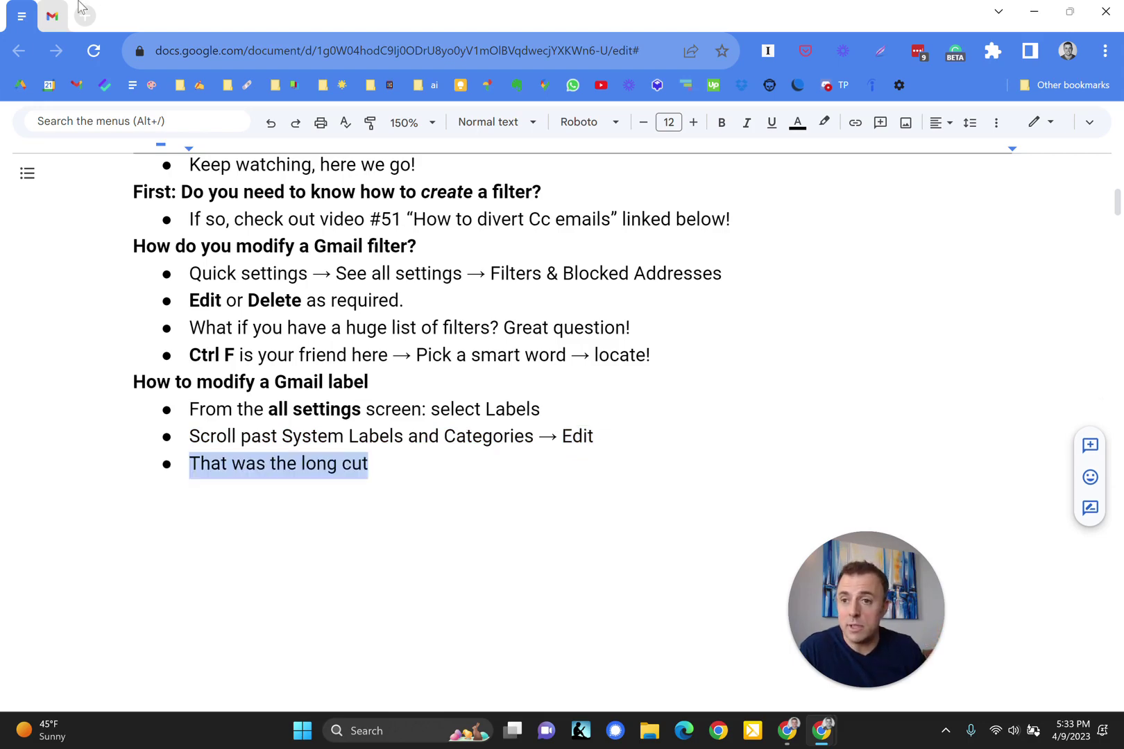
# Step: In Gmail's full settings, open the Labels tab, scroll to the user labels and click the Cc name
pyautogui.click(52, 17)
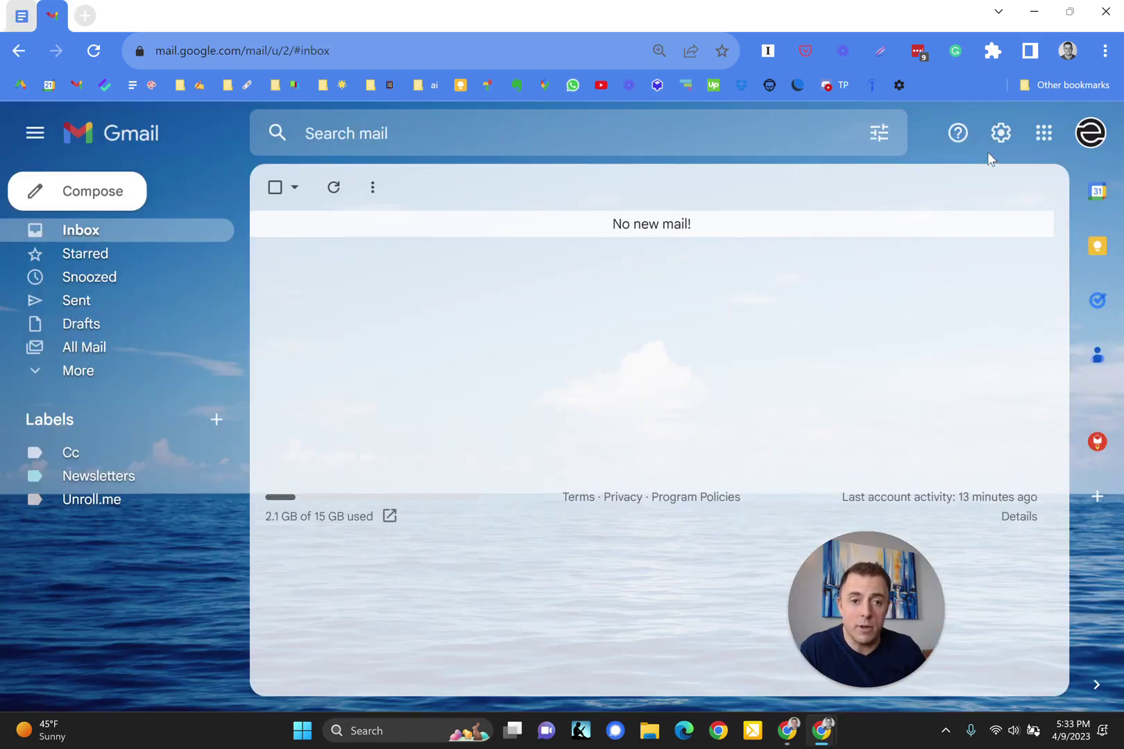
pyautogui.click(999, 136)
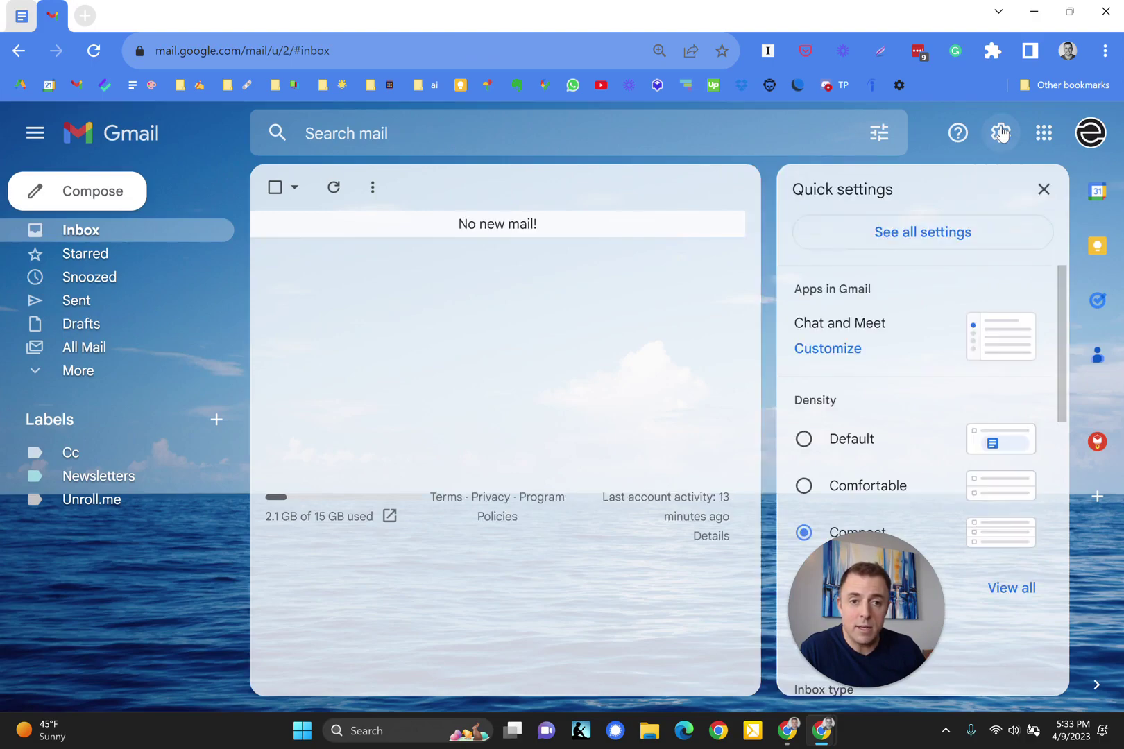
pyautogui.click(933, 233)
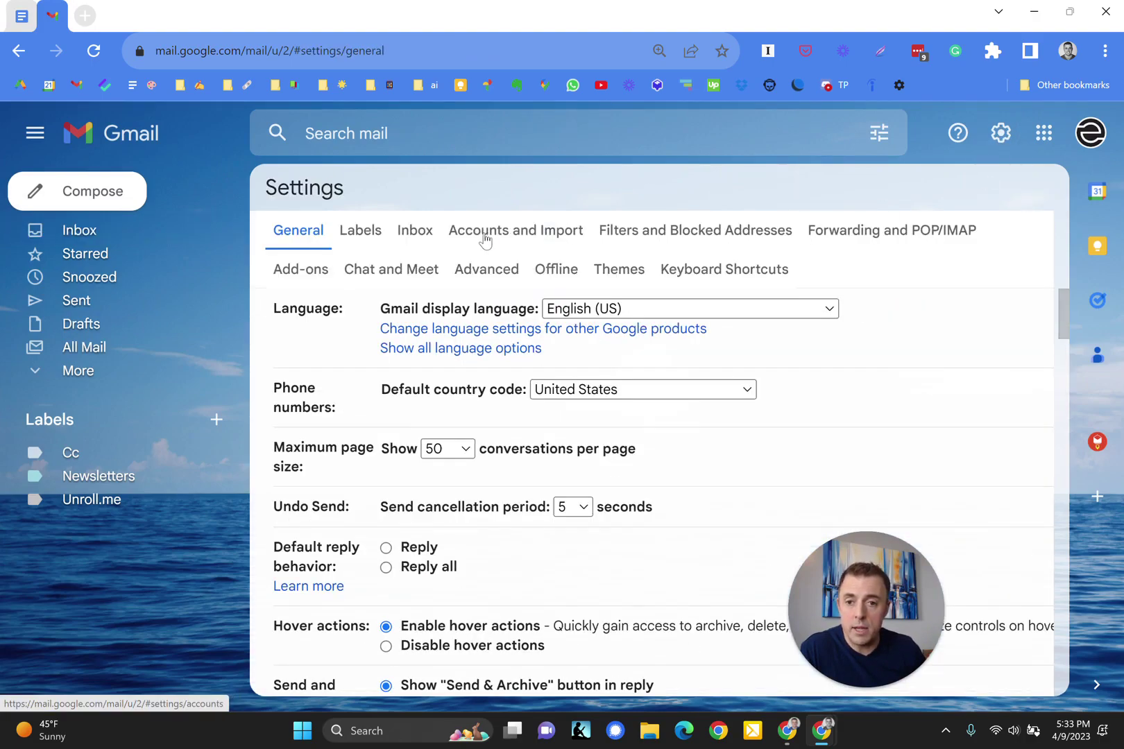
pyautogui.click(358, 232)
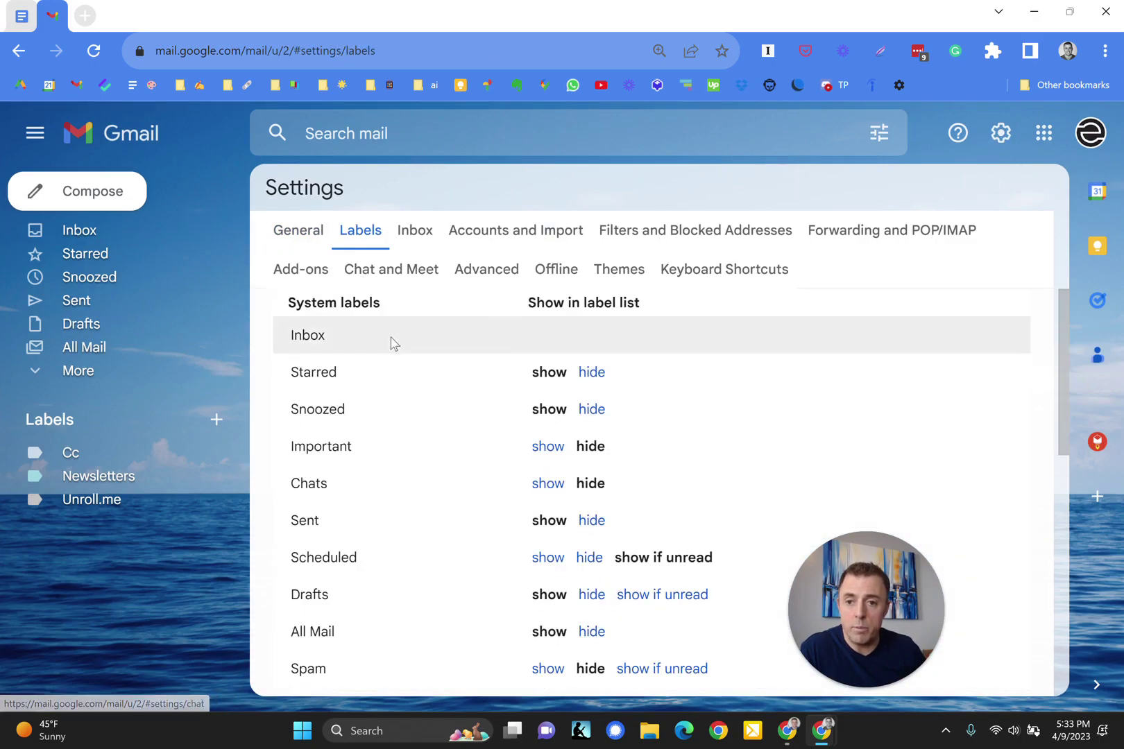
pyautogui.scroll(-5, 390, 343)
pyautogui.scroll(-3, 392, 342)
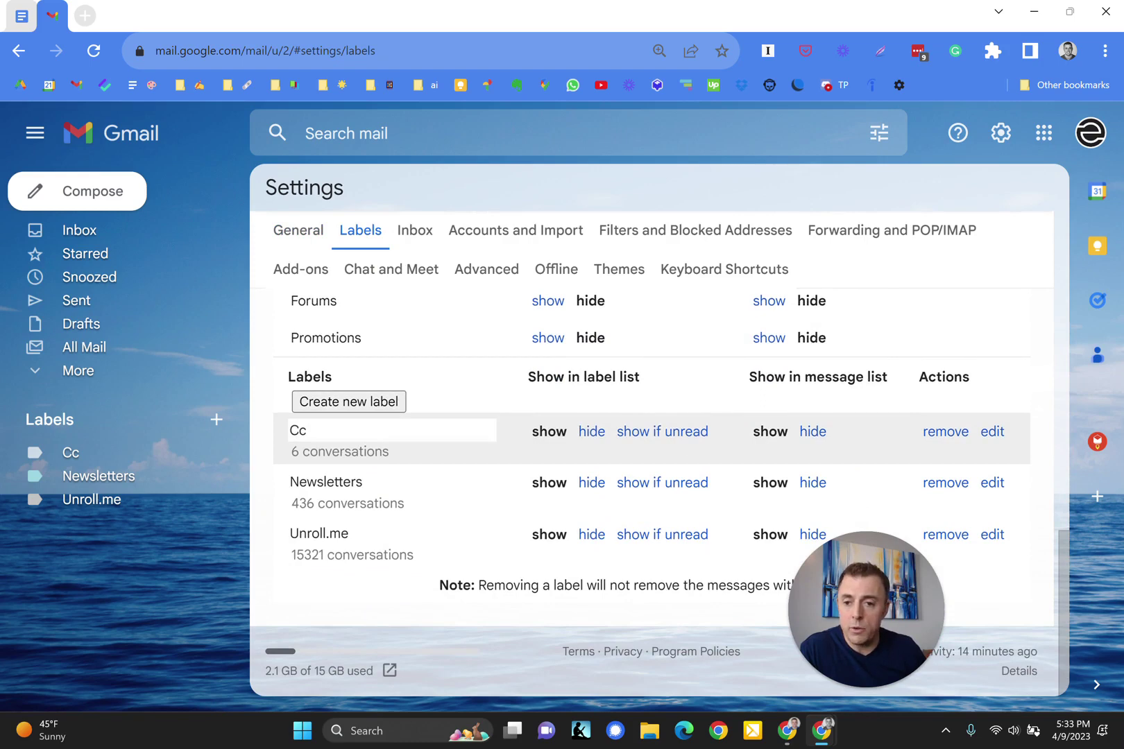
pyautogui.click(347, 431)
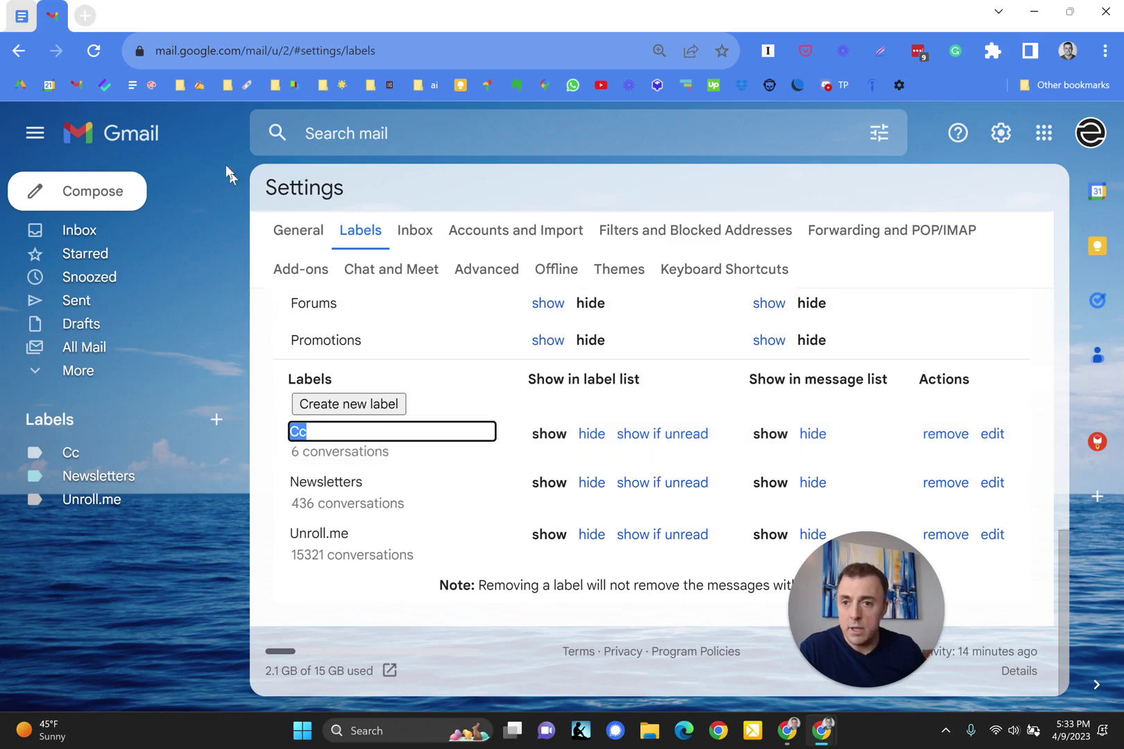
# Step: Back in the inbox, view the Cc label's Label color options and dismiss the menu unchanged
pyautogui.click(218, 139)
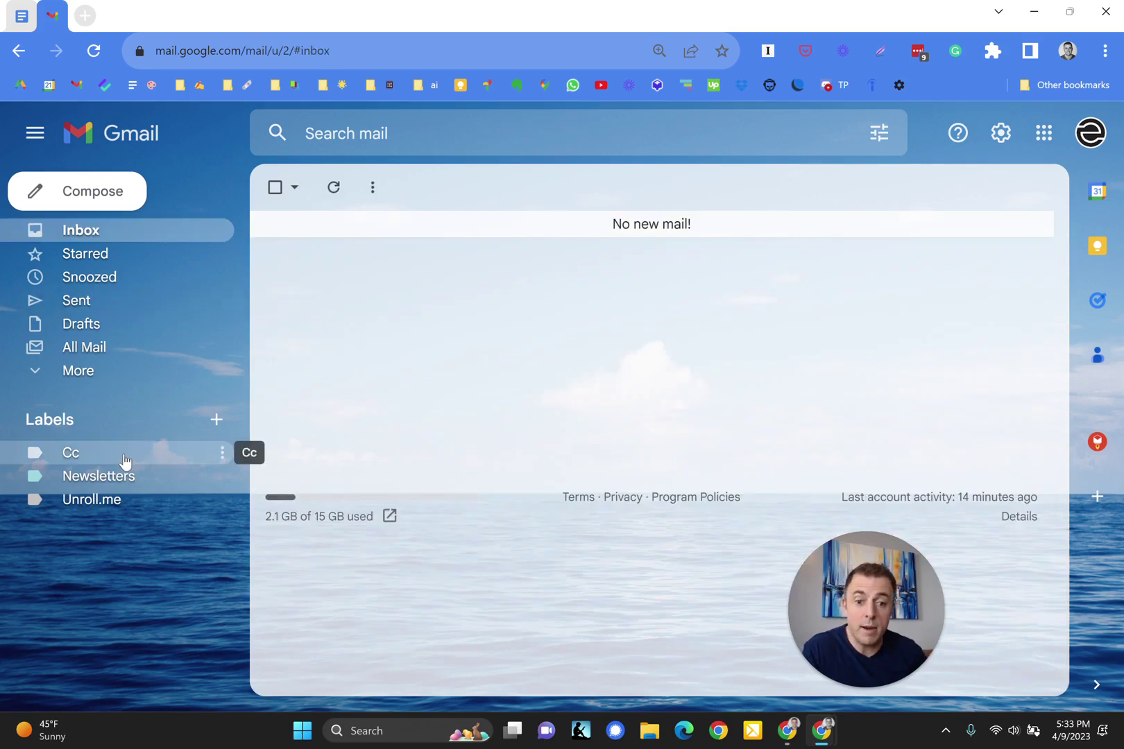
pyautogui.click(222, 453)
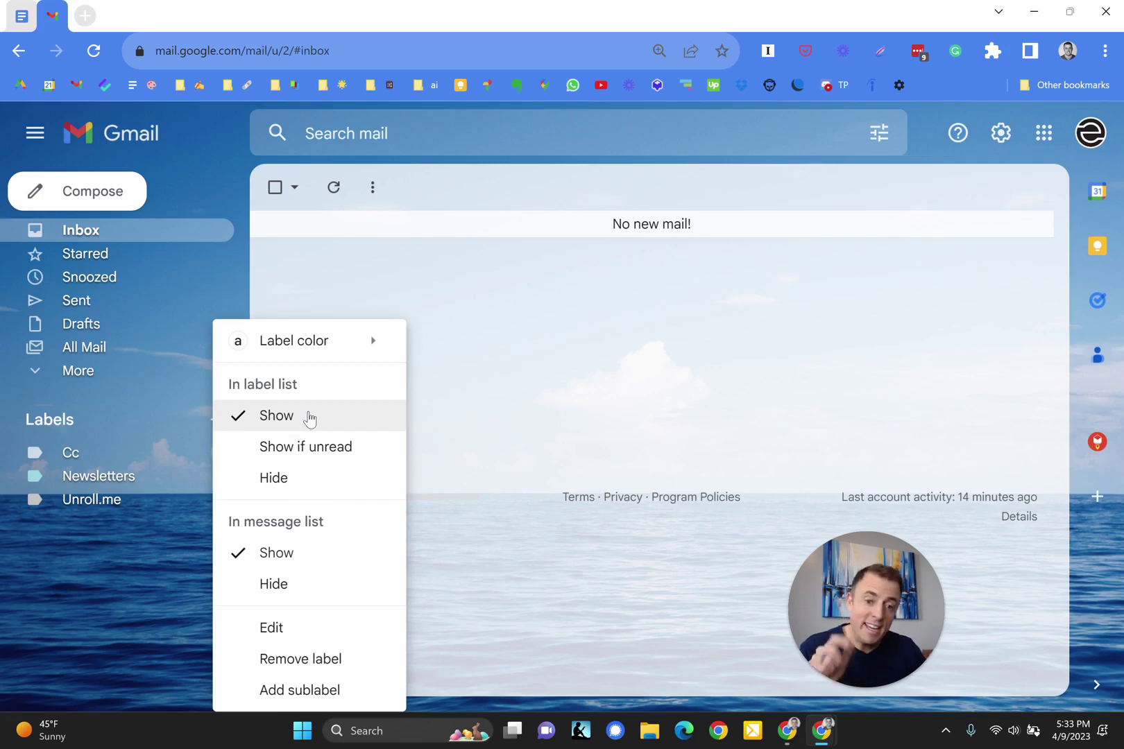
pyautogui.moveTo(308, 352)
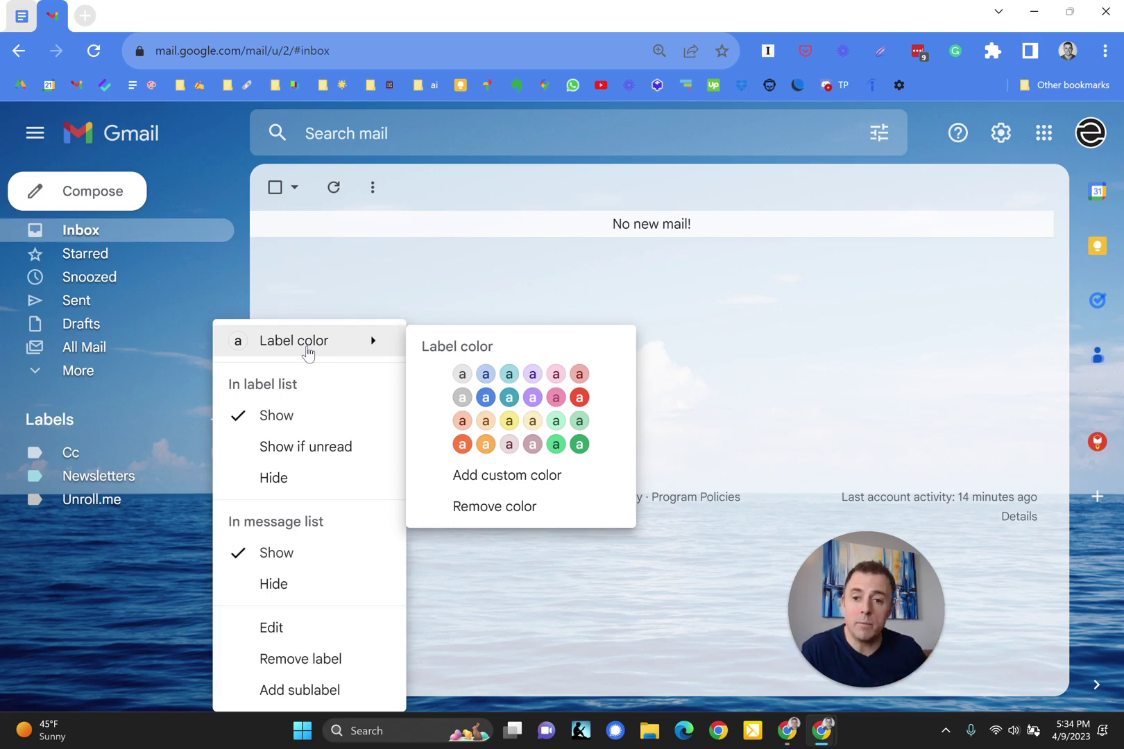
pyautogui.click(218, 147)
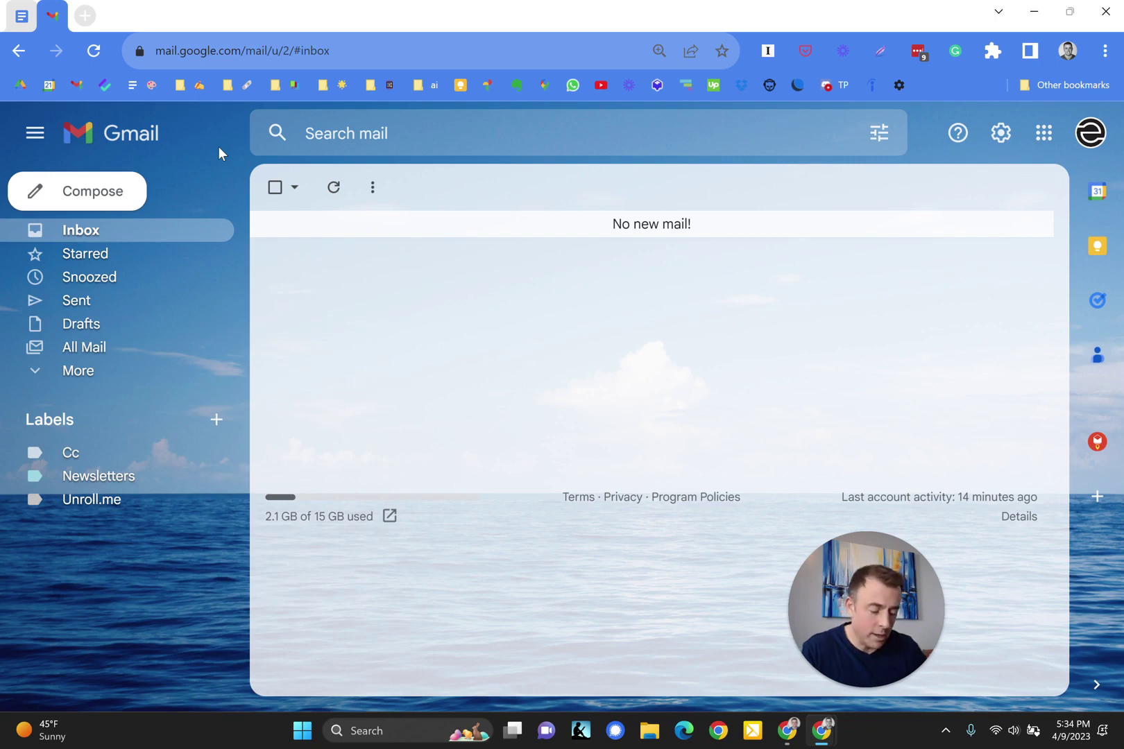
# Step: In the Docs outline, restore the label-shortcut steps, Change label color, That's all folks! and the know-how/know-why bullets
pyautogui.click(25, 21)
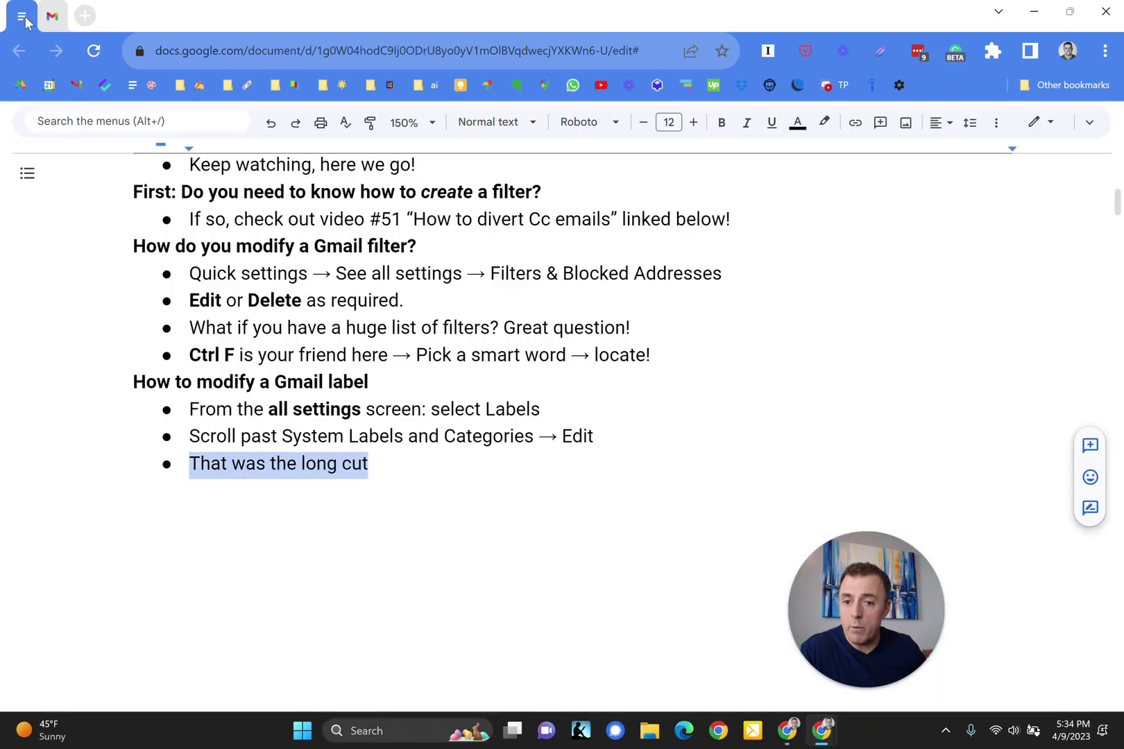
pyautogui.hotkey('ctrl', 'z')
pyautogui.hotkey('ctrl', 'z')
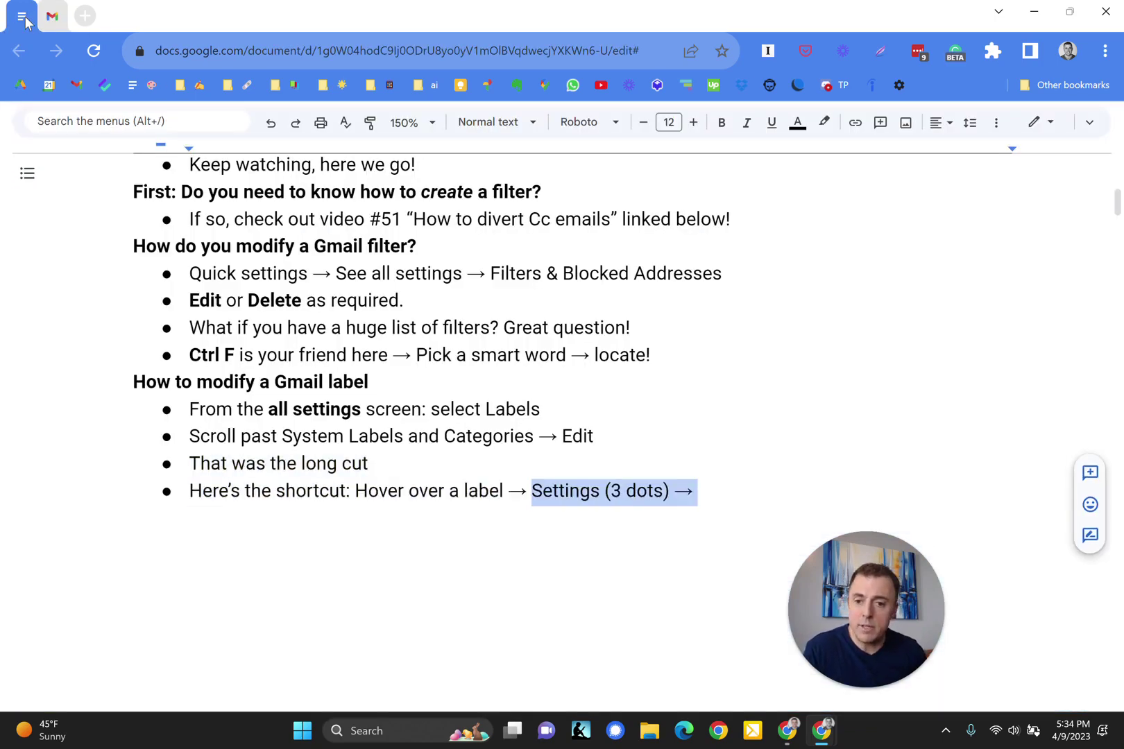
pyautogui.hotkey('ctrl', 'z')
pyautogui.hotkey('ctrl', 'z')
pyautogui.hotkey('ctrl', 'z')
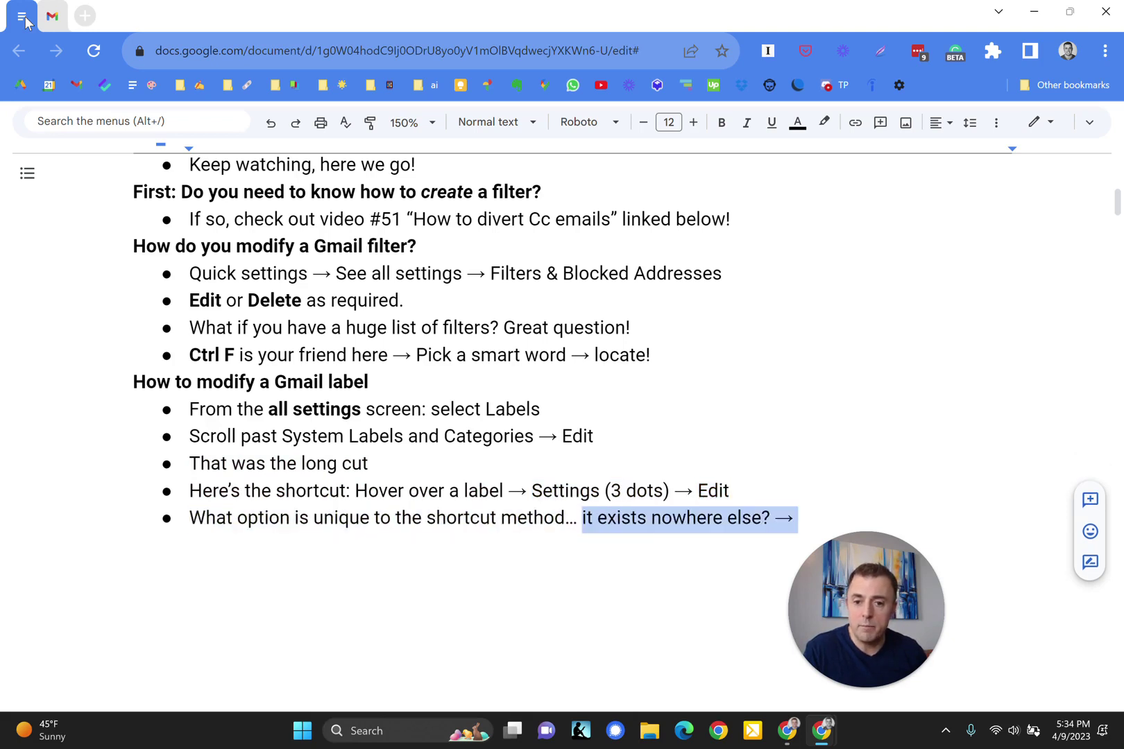
pyautogui.hotkey('ctrl', 'z')
pyautogui.hotkey('ctrl', 'z')
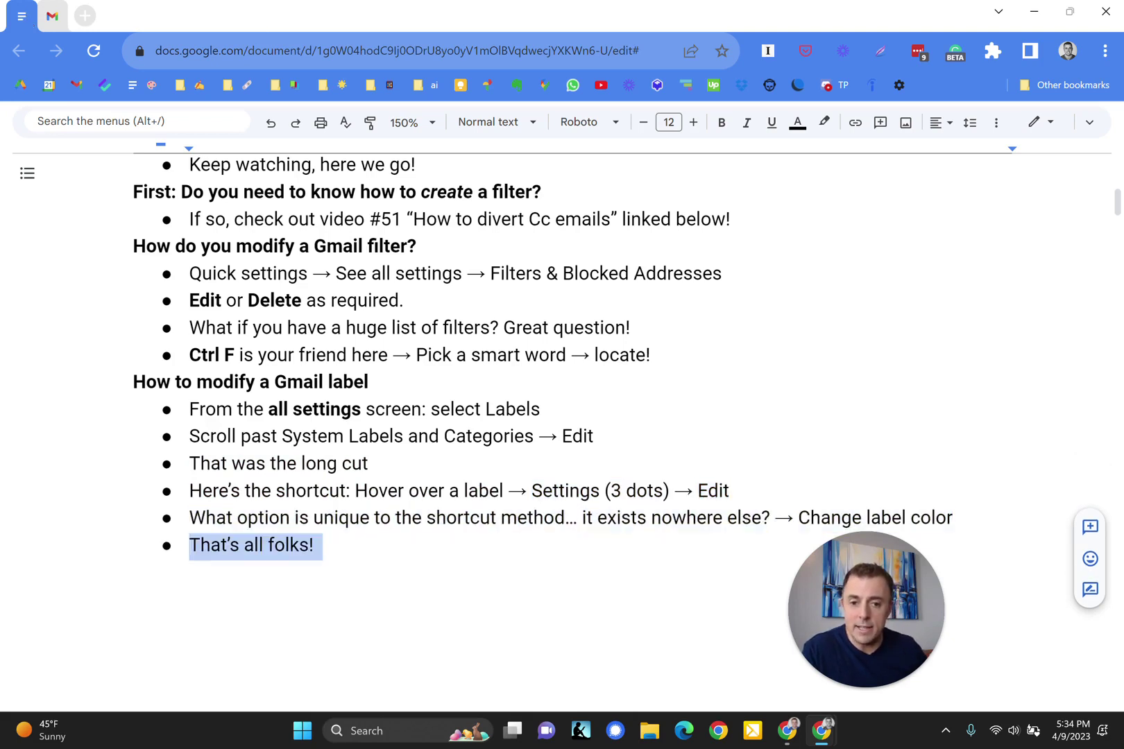
pyautogui.click(851, 687)
pyautogui.hotkey('ctrl', 'z')
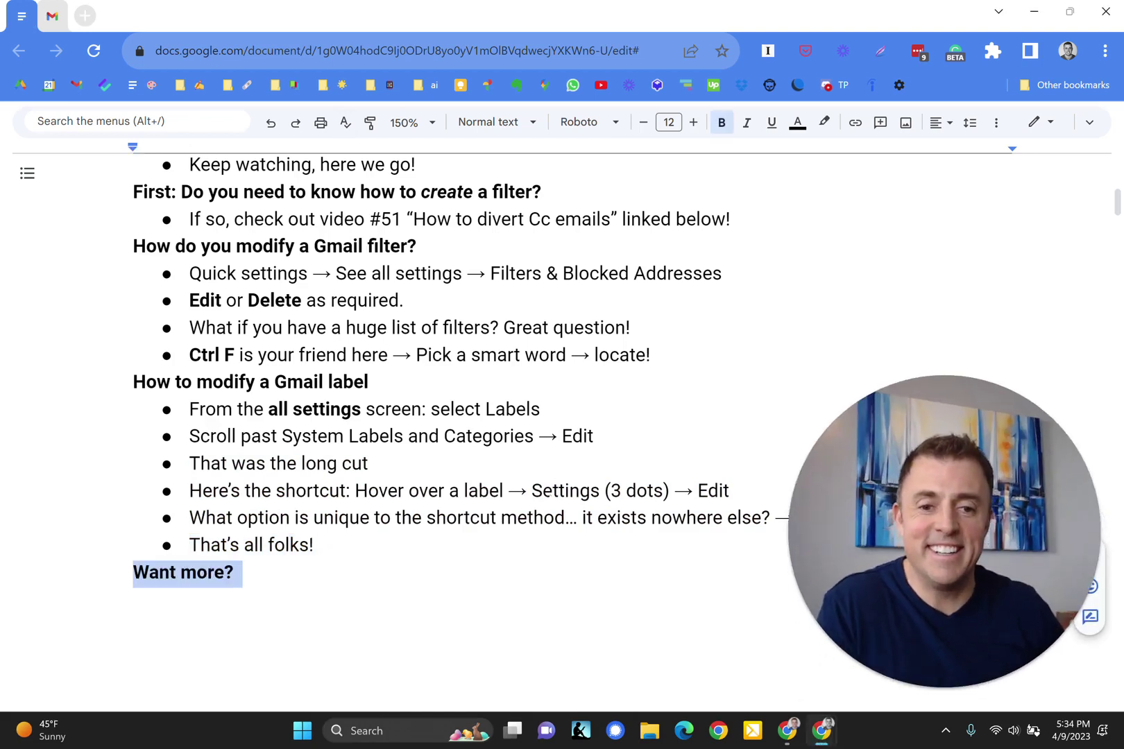
pyautogui.hotkey('ctrl', 'z')
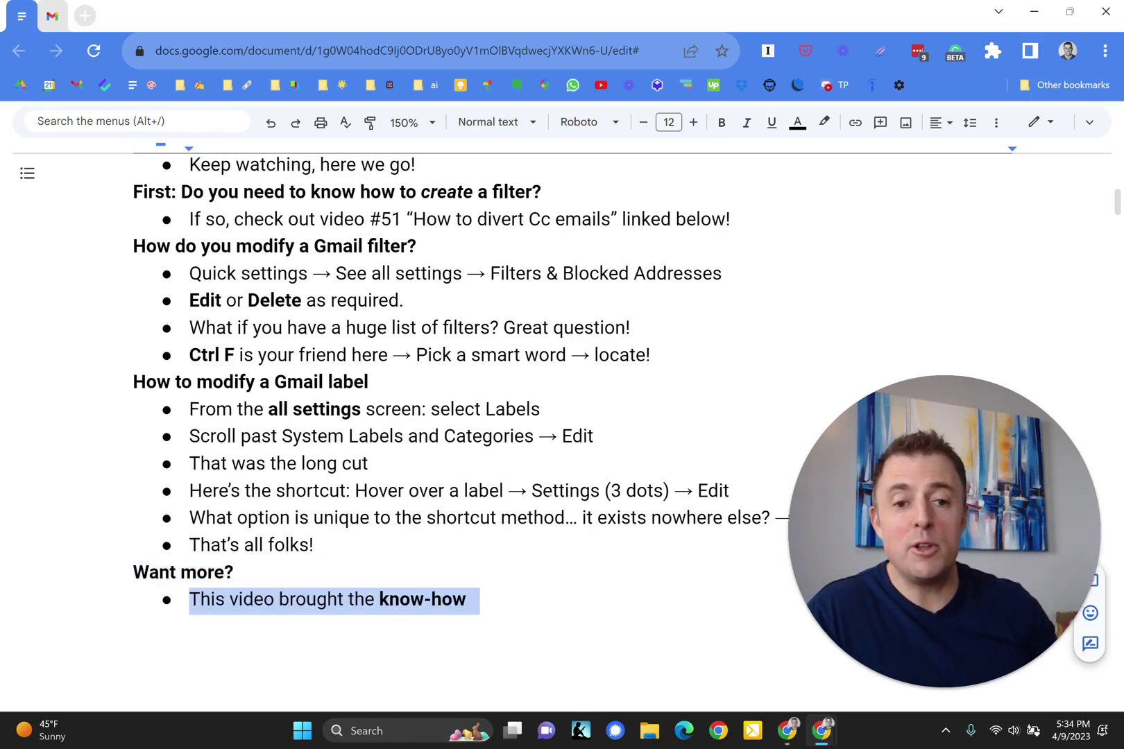
pyautogui.hotkey('ctrl', 'z')
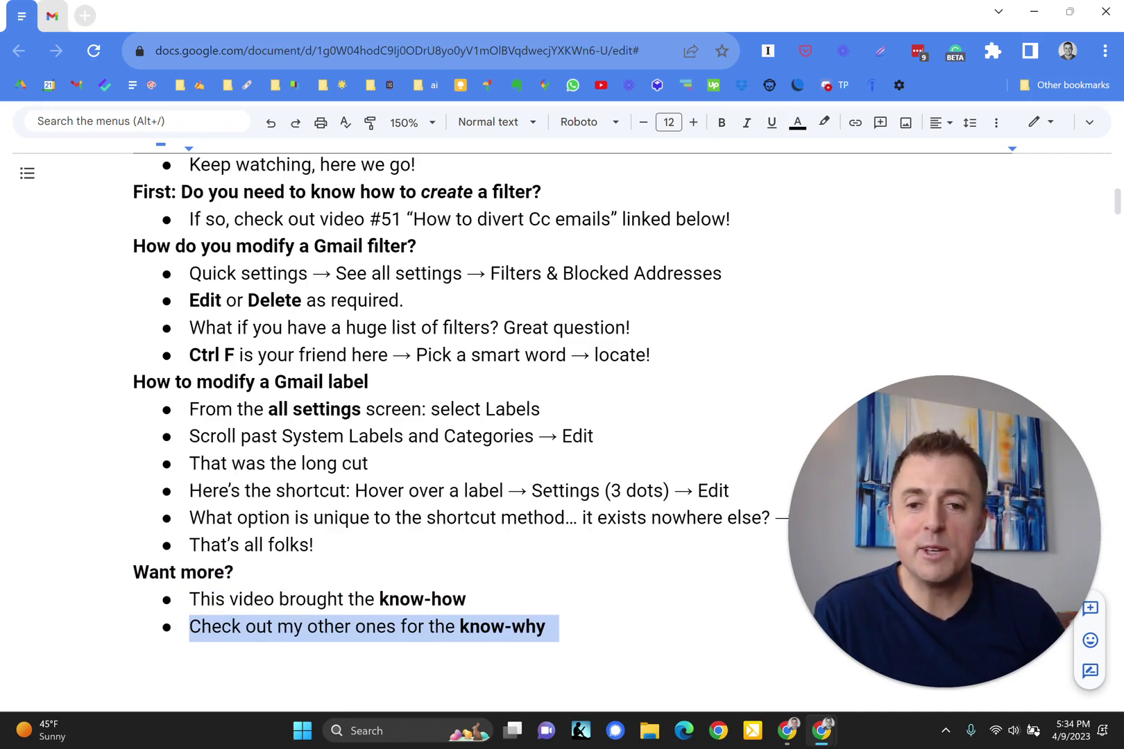
# Step: Restore the 'Helpful?' Like/Subscribe/Share banner and the Remember! lines 'Leave questions!' and 'Me & this outline'
pyautogui.scroll(-3, 555, 416)
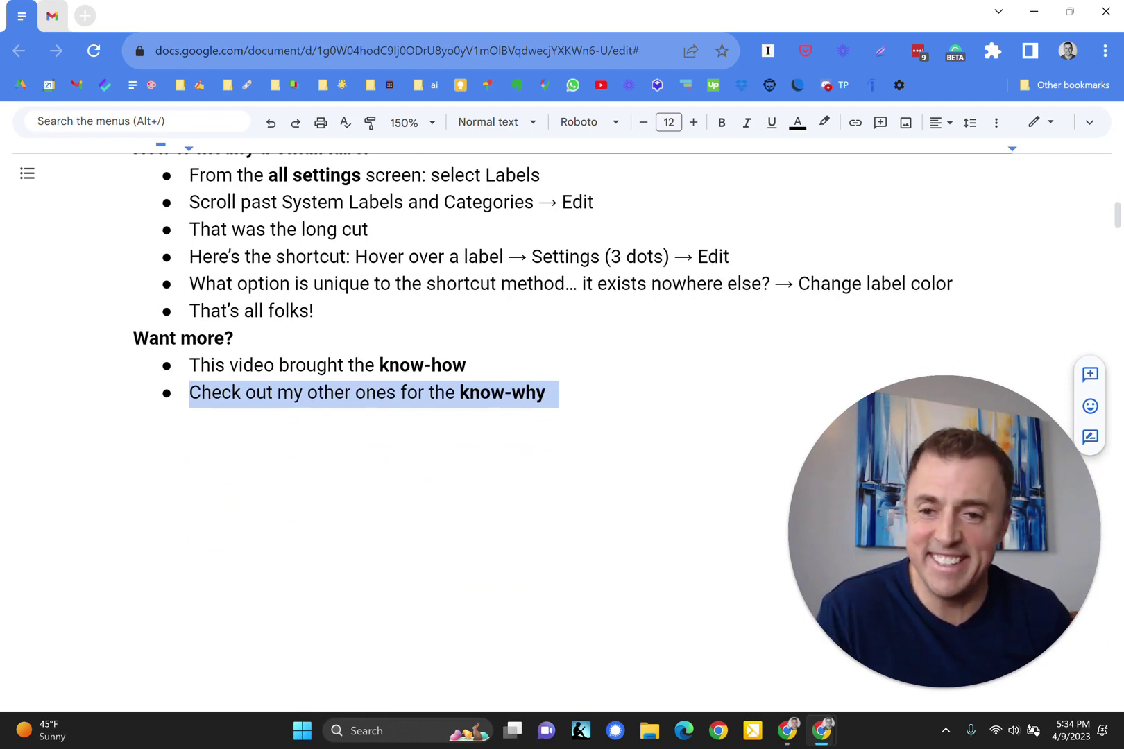
pyautogui.hotkey('ctrl', 'z')
pyautogui.hotkey('ctrl', 'z')
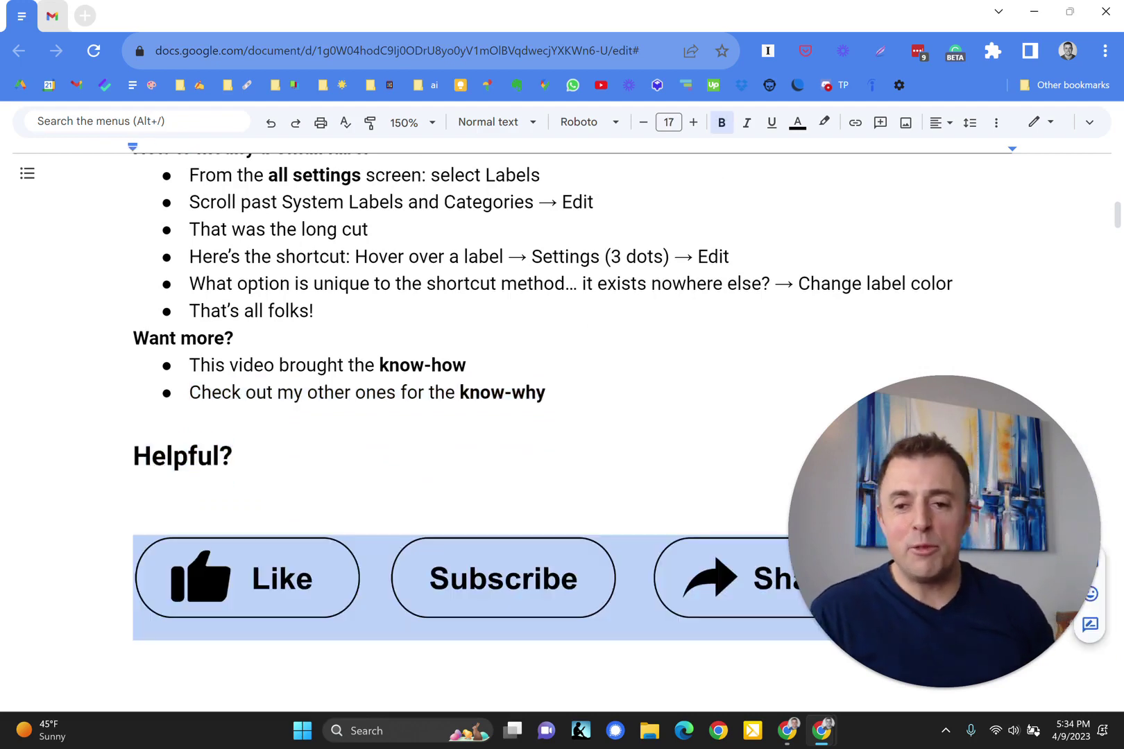
pyautogui.scroll(-3, 555, 416)
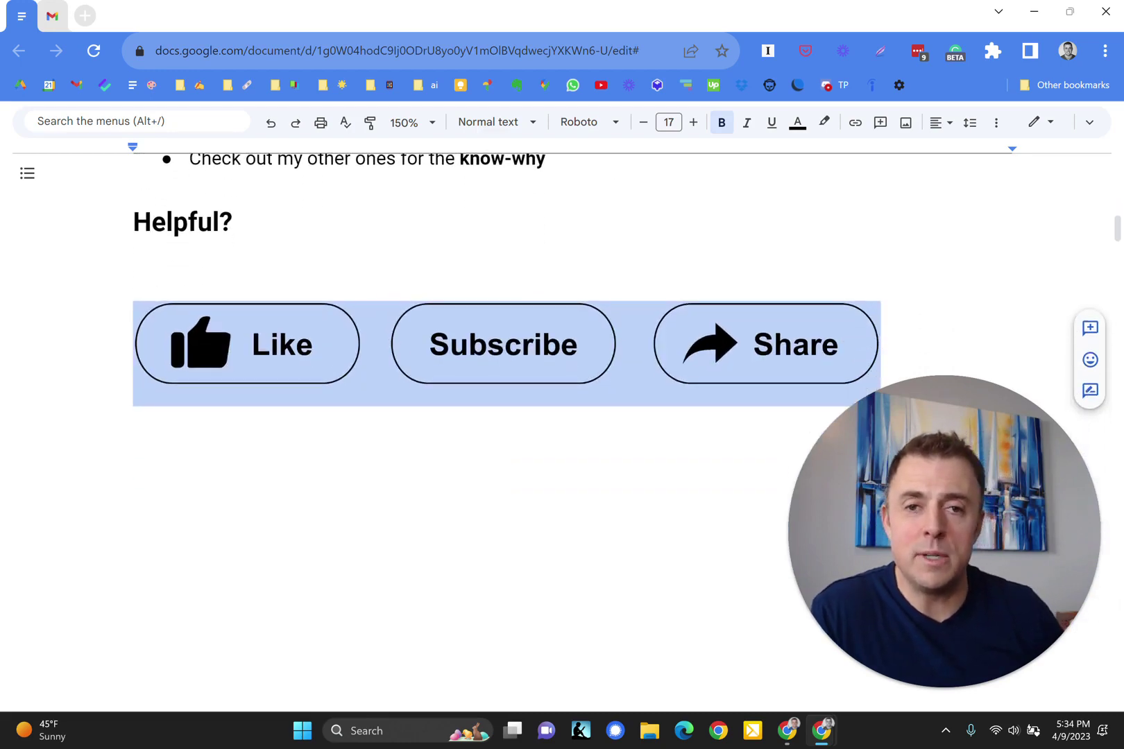
pyautogui.hotkey('ctrl', 'z')
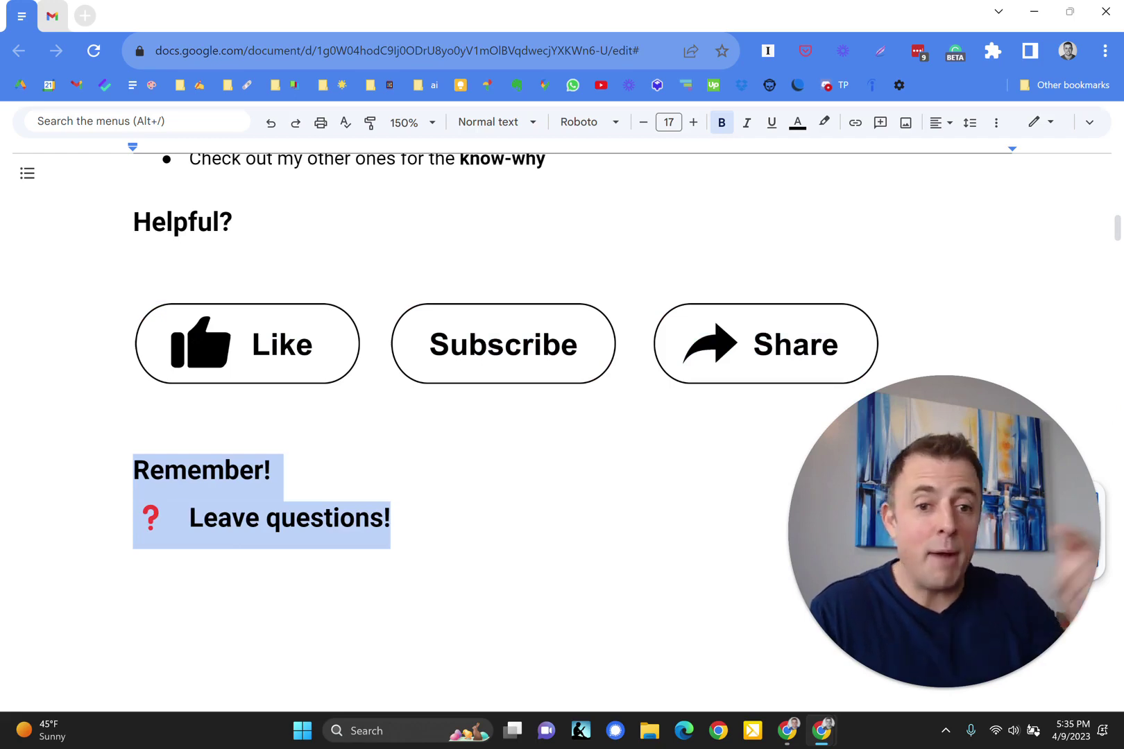
pyautogui.hotkey('ctrl', 'z')
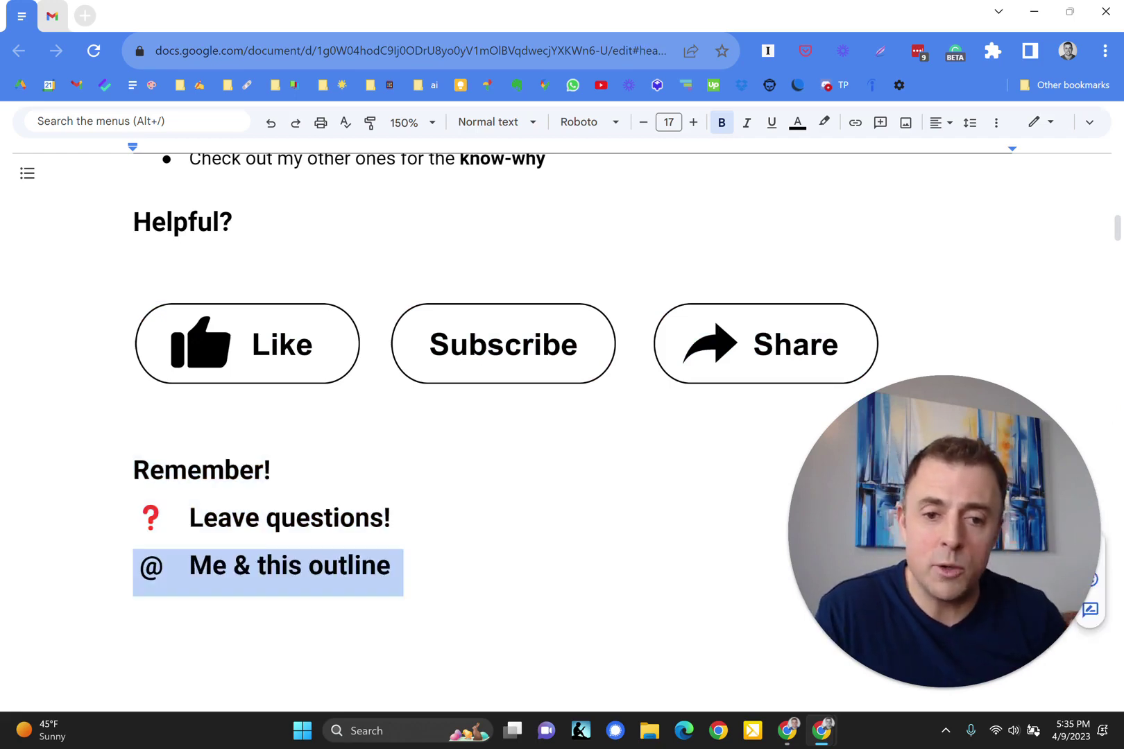